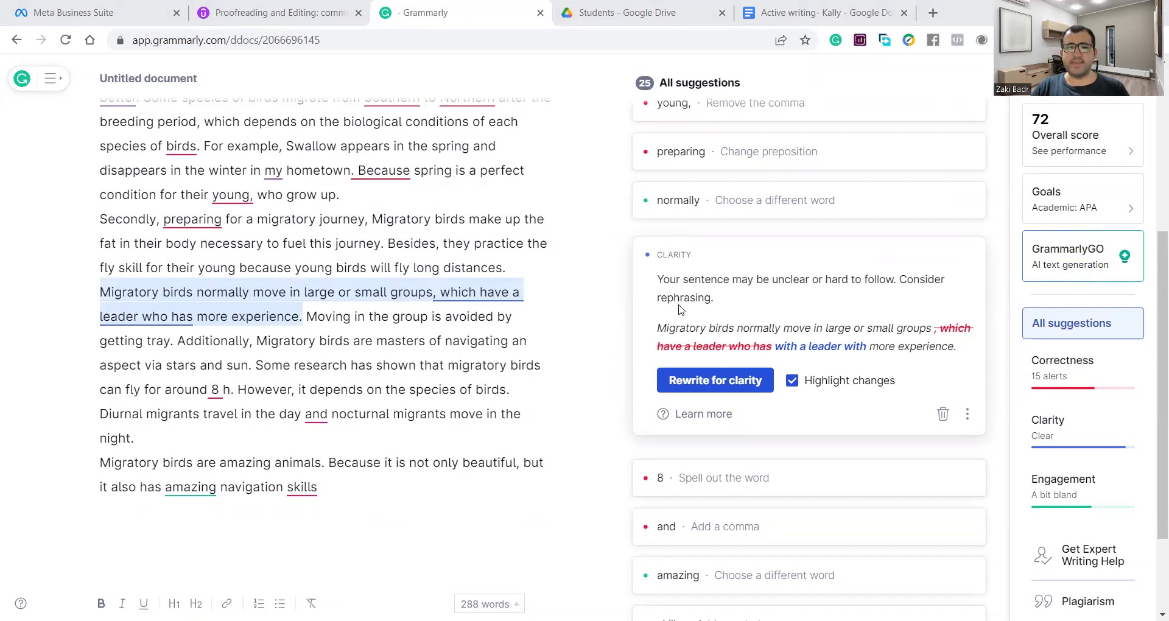
Step: Examine the sentence-fragment alert on the opening sentence, including its full explanation and examples
{"action": "scroll", "coordinate": [255, 149], "scroll_direction": "up", "scroll_amount": 5}
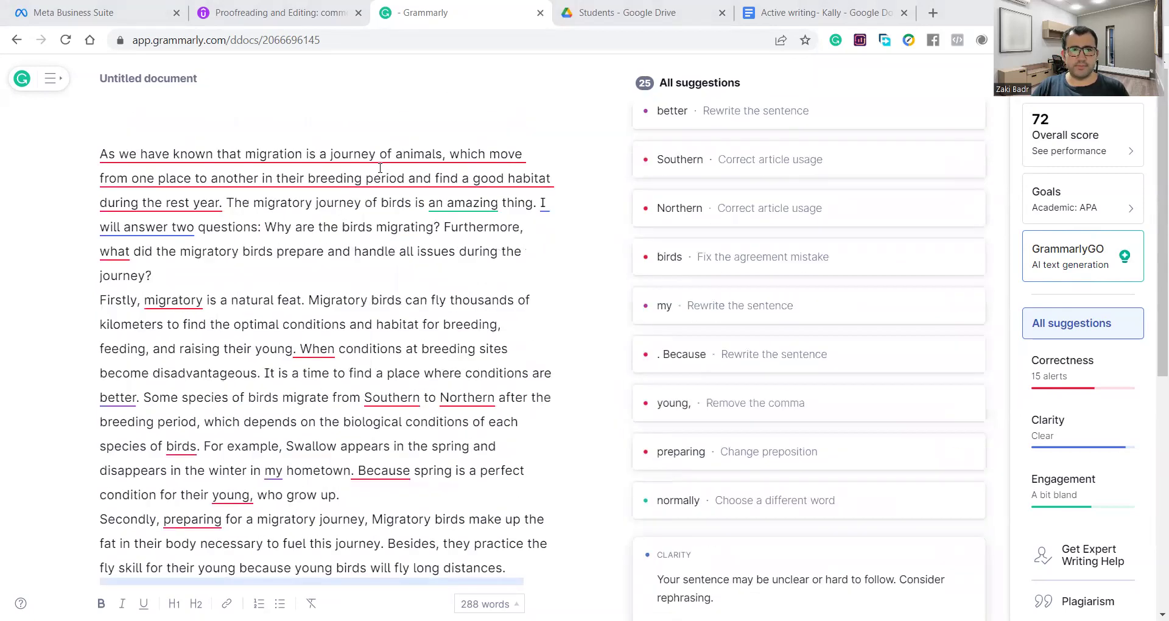
{"action": "left_click", "coordinate": [258, 169]}
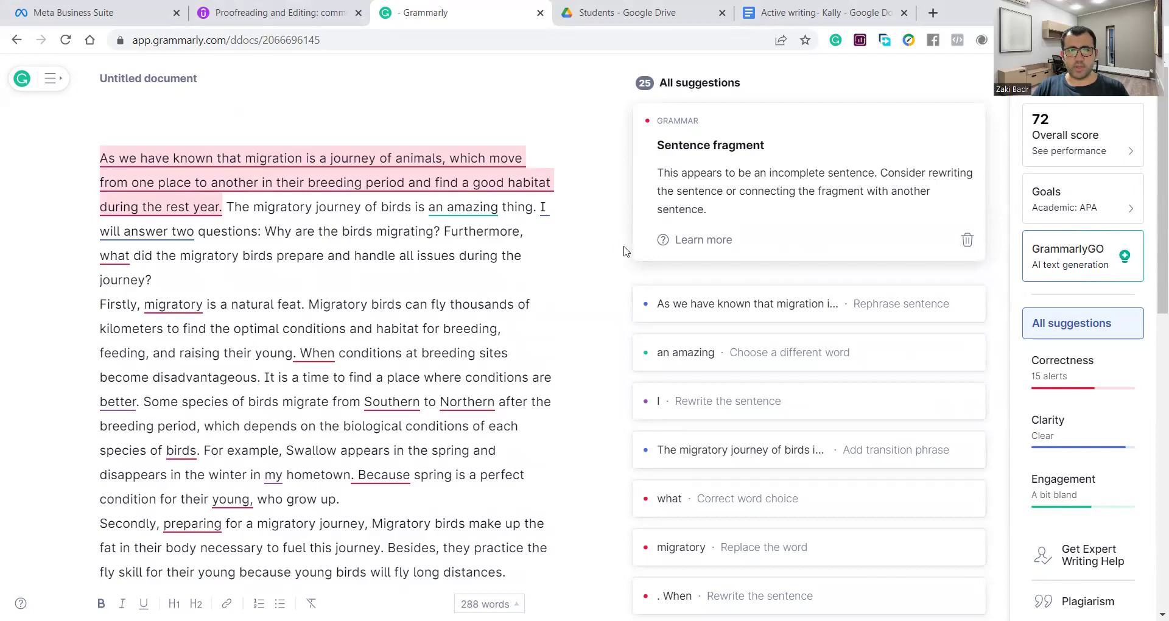
{"action": "left_click", "coordinate": [698, 242]}
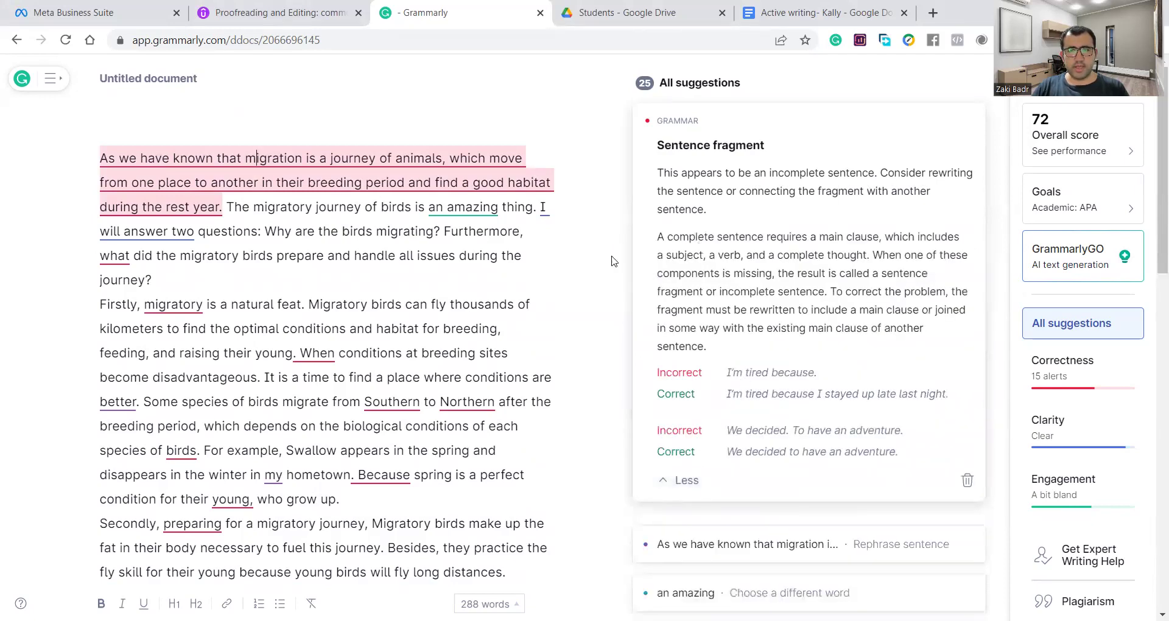
{"action": "scroll", "coordinate": [703, 347], "scroll_direction": "down", "scroll_amount": 1}
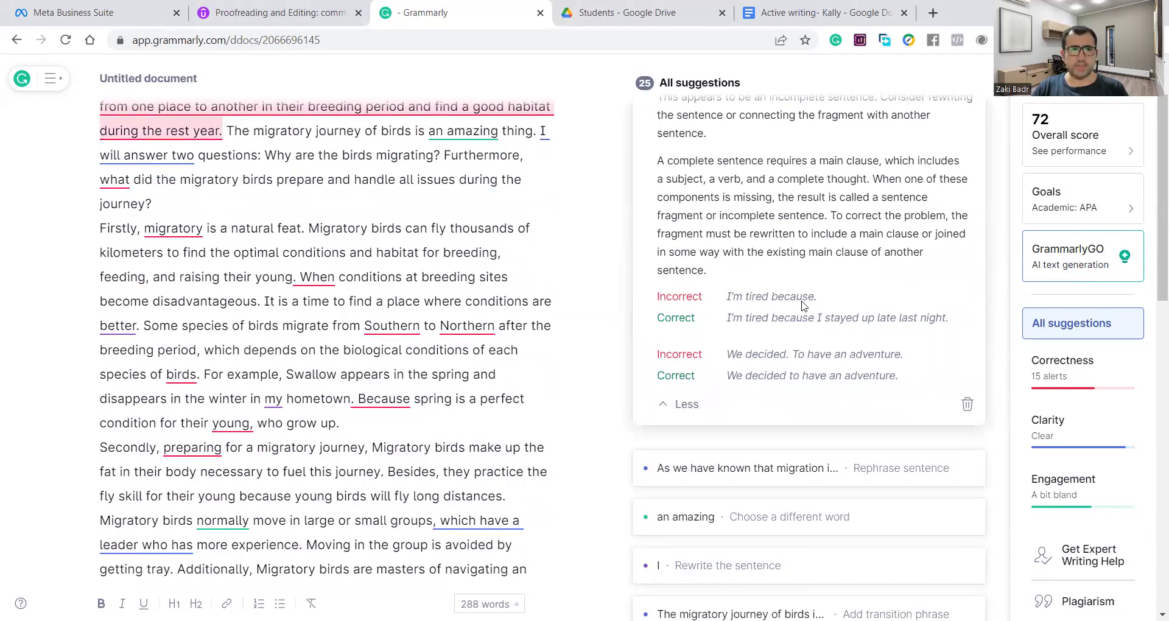
{"action": "scroll", "coordinate": [463, 232], "scroll_direction": "up", "scroll_amount": 1}
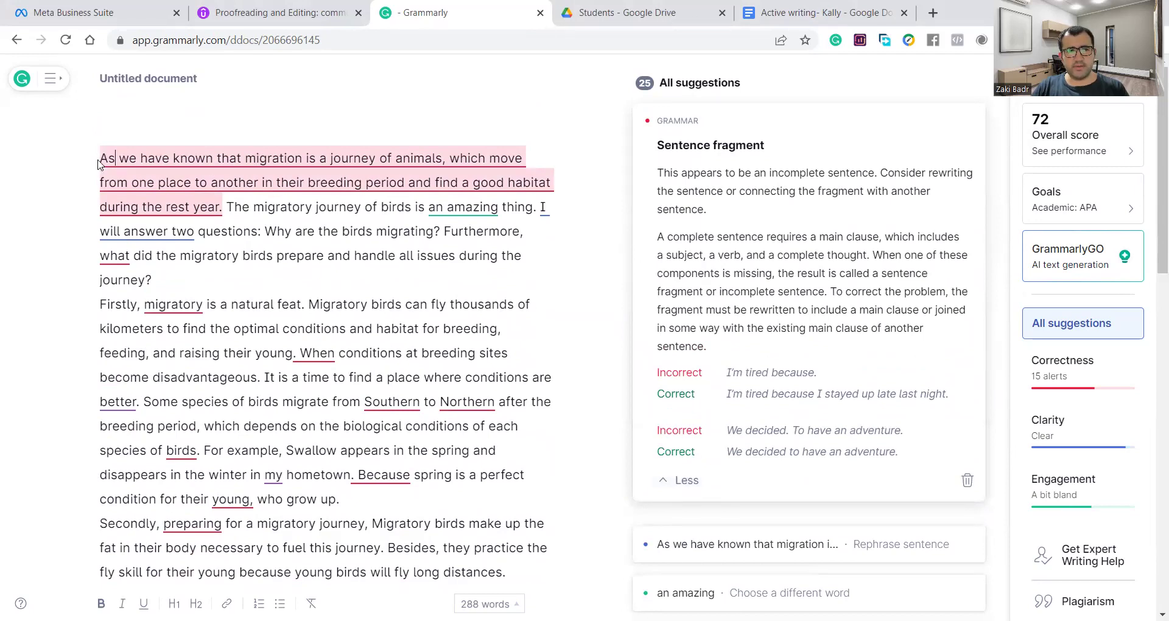
{"action": "left_click_drag", "start_coordinate": [100, 158], "coordinate": [115, 156]}
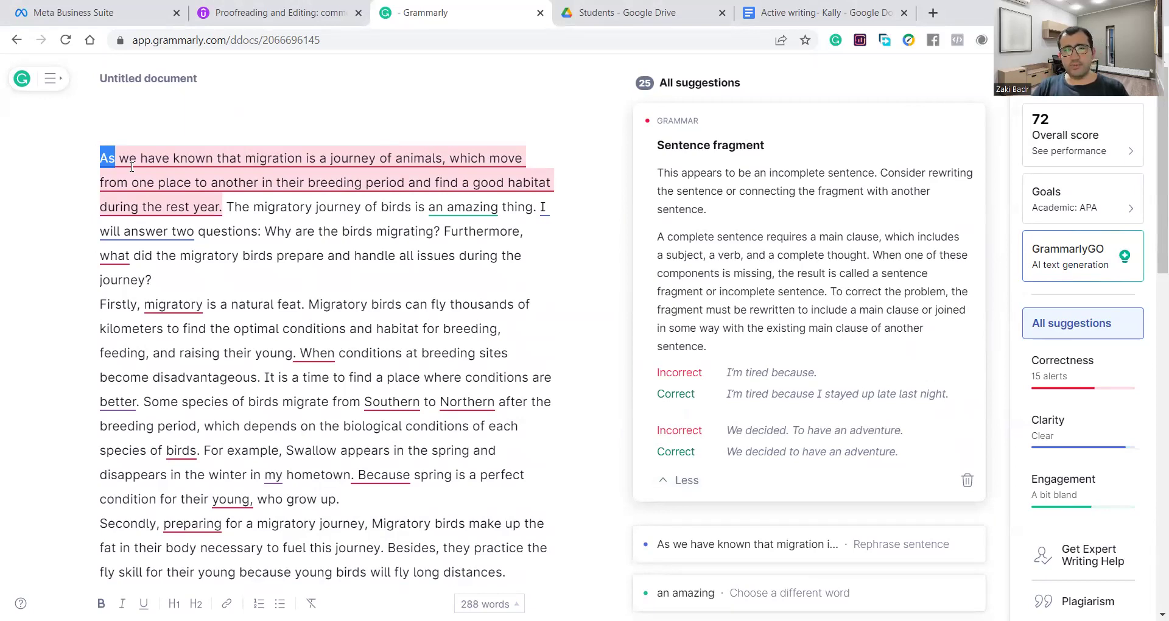
{"action": "key", "text": "Right"}
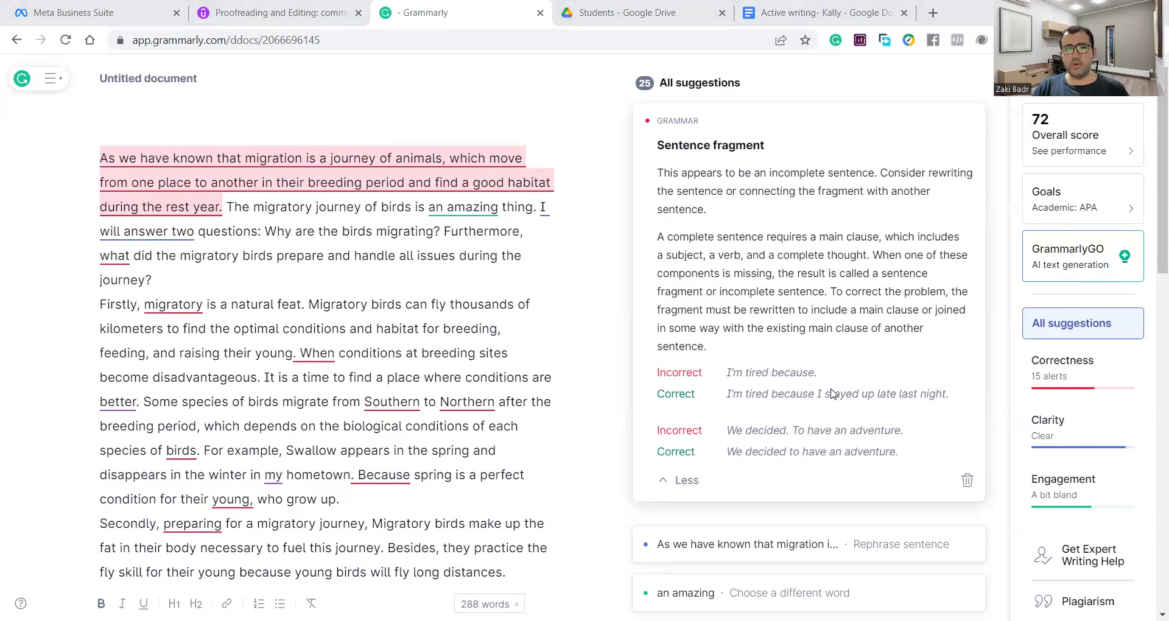
{"action": "left_click_drag", "start_coordinate": [100, 156], "coordinate": [226, 210]}
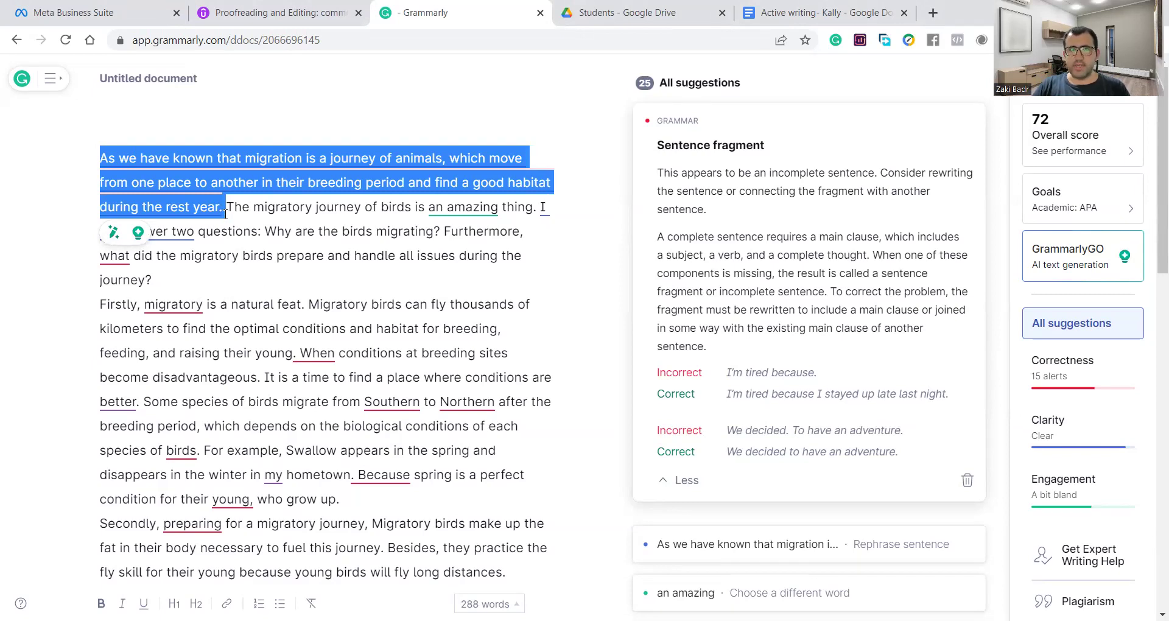
{"action": "left_click", "coordinate": [226, 214]}
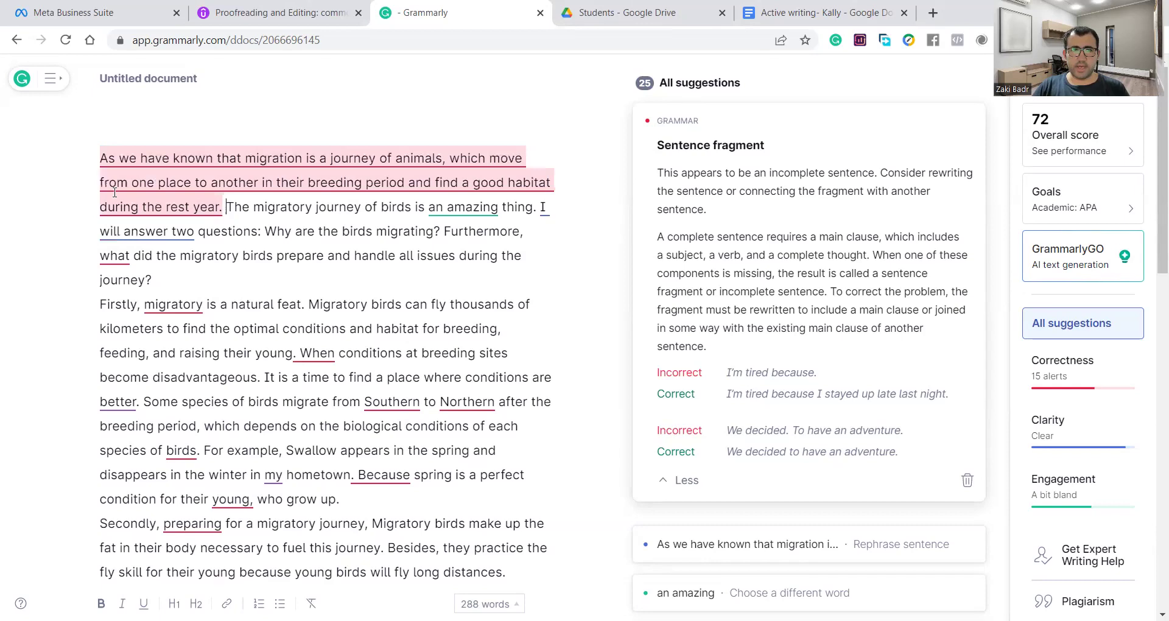
Step: Remove "As" from the opening sentence and capitalize the following word so it starts with "We"
{"action": "left_click_drag", "start_coordinate": [119, 161], "coordinate": [86, 165]}
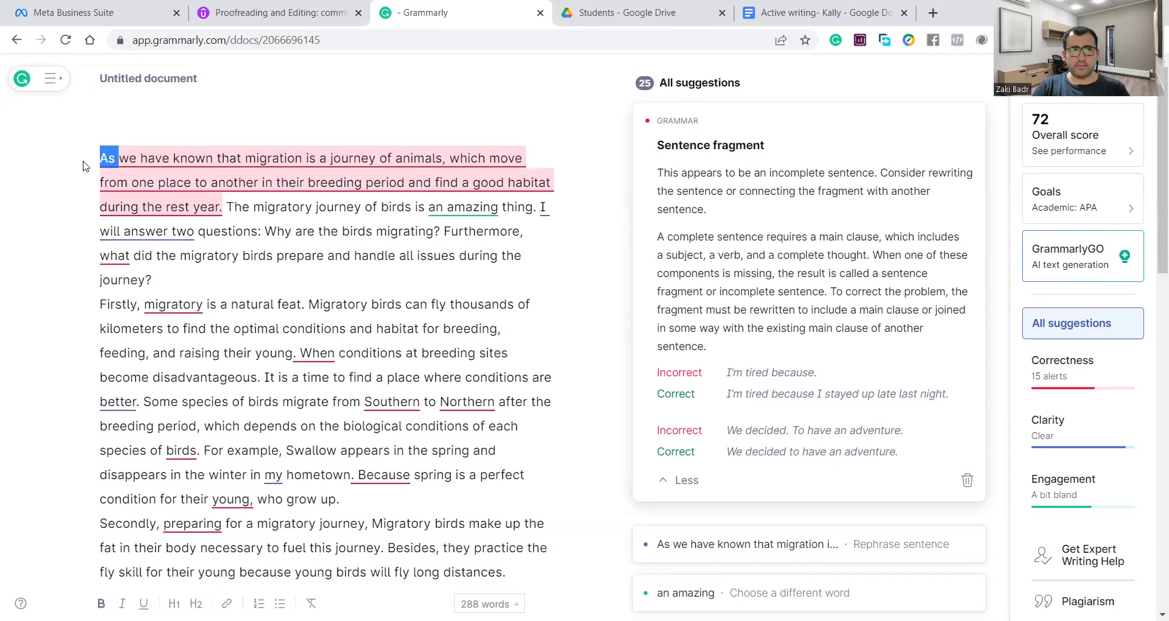
{"action": "type", "text": "W"}
{"action": "key", "text": "Delete"}
{"action": "key", "text": "Delete"}
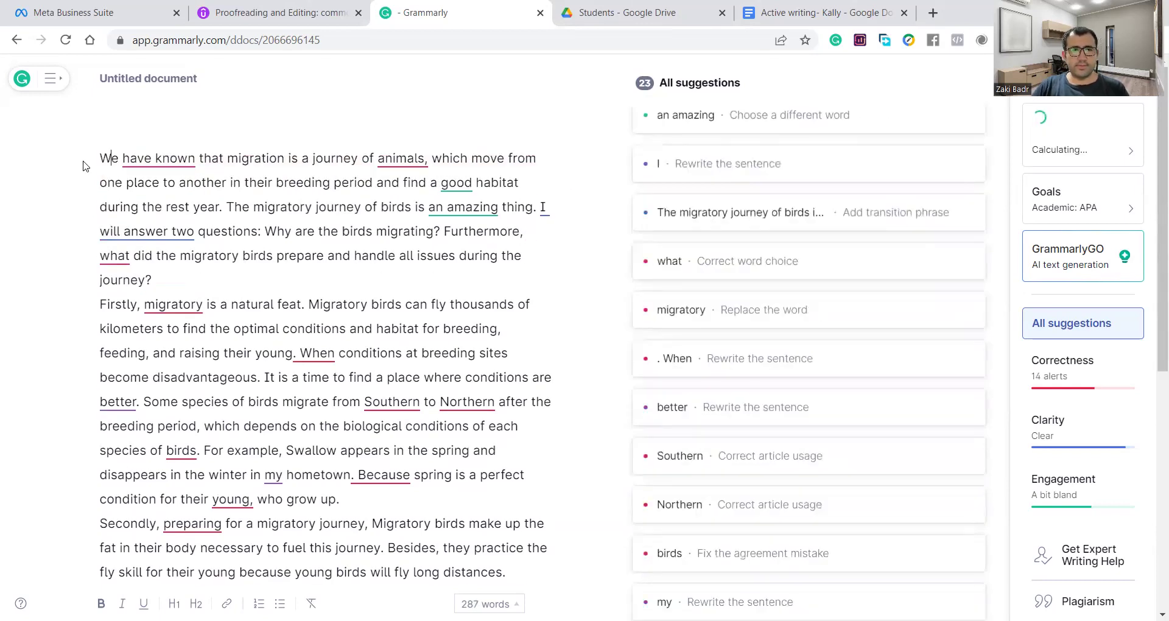
Step: Accept the grammar suggestion that replaces "have known" with "know" in the opening sentence
{"action": "left_click_drag", "start_coordinate": [100, 159], "coordinate": [225, 207]}
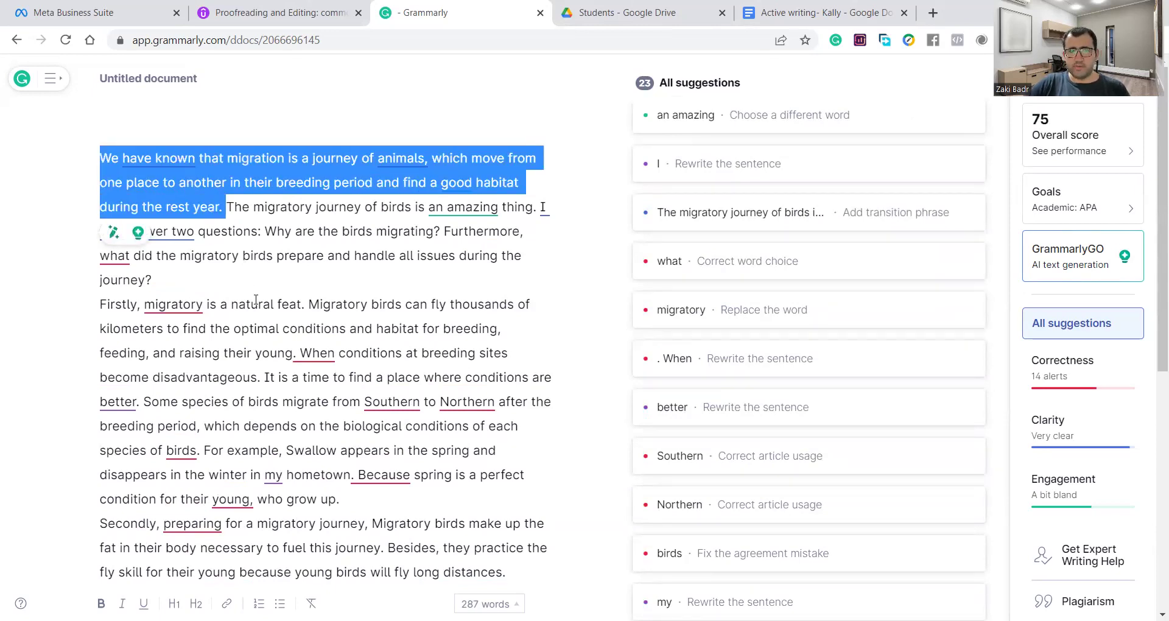
{"action": "left_click", "coordinate": [350, 231]}
{"action": "left_click_drag", "start_coordinate": [427, 158], "coordinate": [467, 158]}
{"action": "left_click_drag", "start_coordinate": [385, 158], "coordinate": [418, 158]}
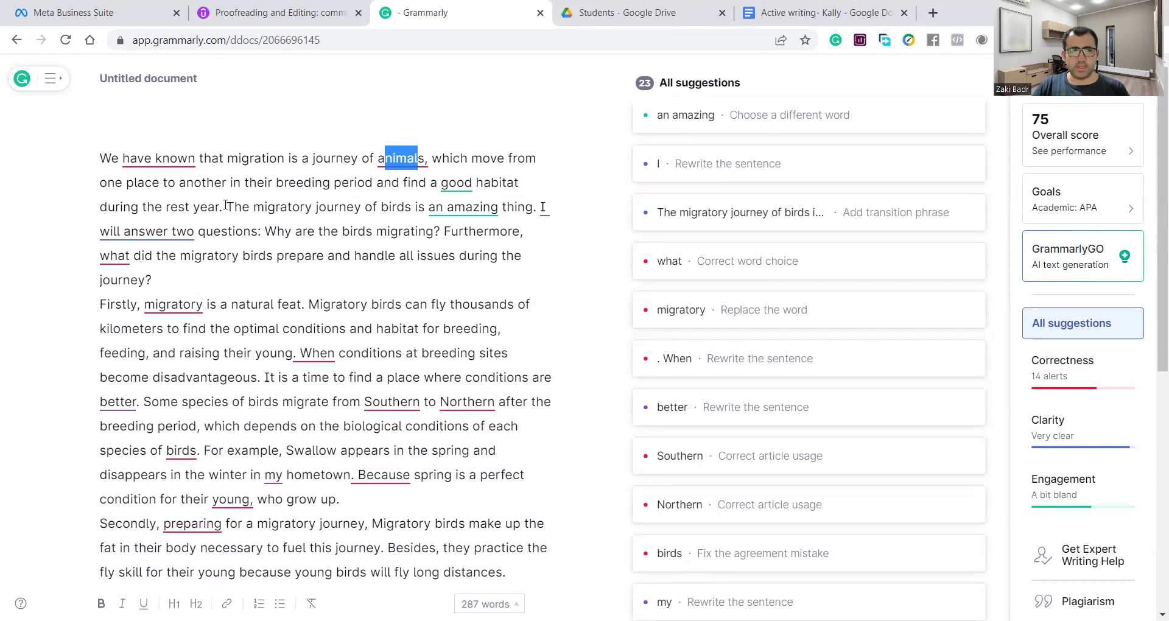
{"action": "left_click_drag", "start_coordinate": [225, 205], "coordinate": [97, 158]}
{"action": "left_click", "coordinate": [199, 206]}
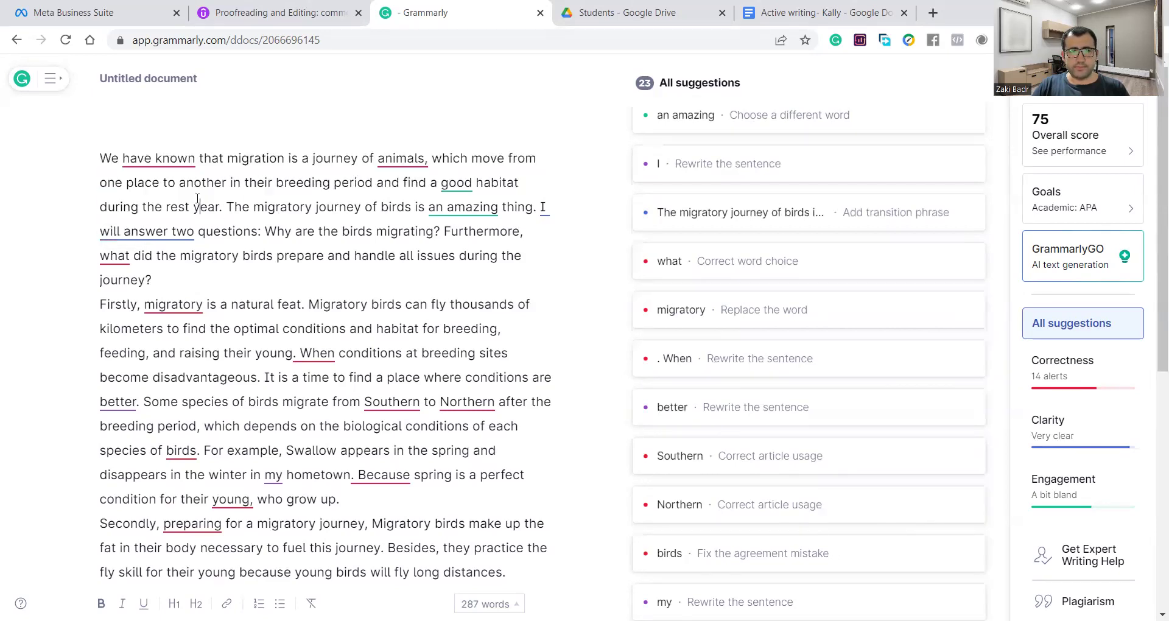
{"action": "left_click", "coordinate": [152, 158]}
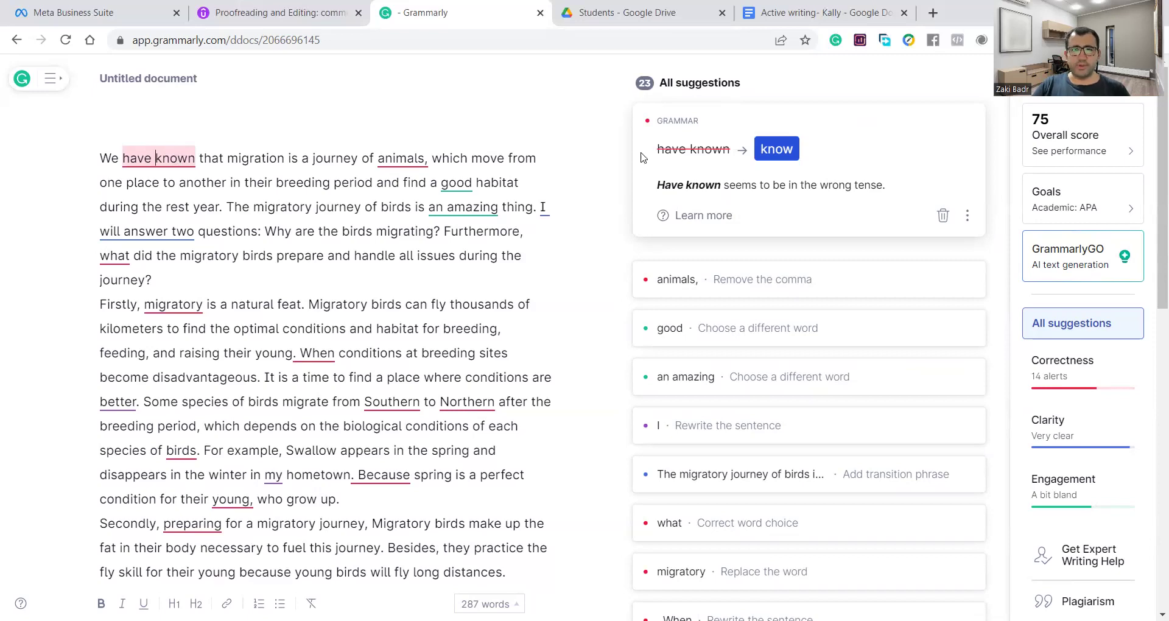
{"action": "left_click", "coordinate": [774, 149]}
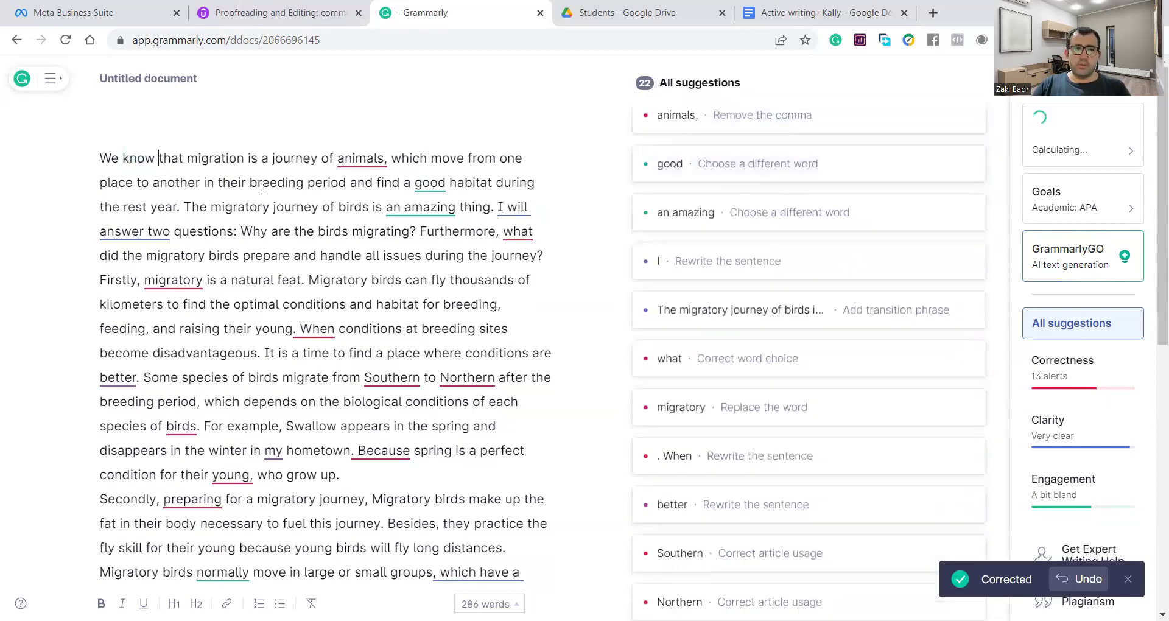
Step: Accept the removal of the comma after "animals" and change the following "which" to "that" in the opening sentence
{"action": "left_click_drag", "start_coordinate": [243, 157], "coordinate": [291, 157]}
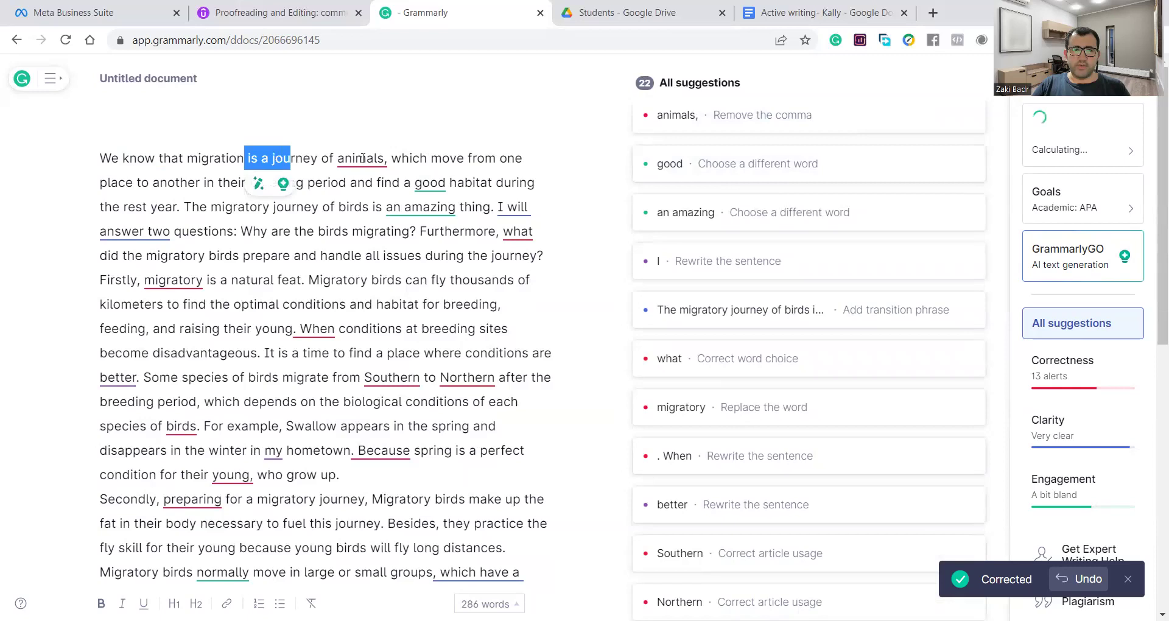
{"action": "left_click", "coordinate": [363, 159]}
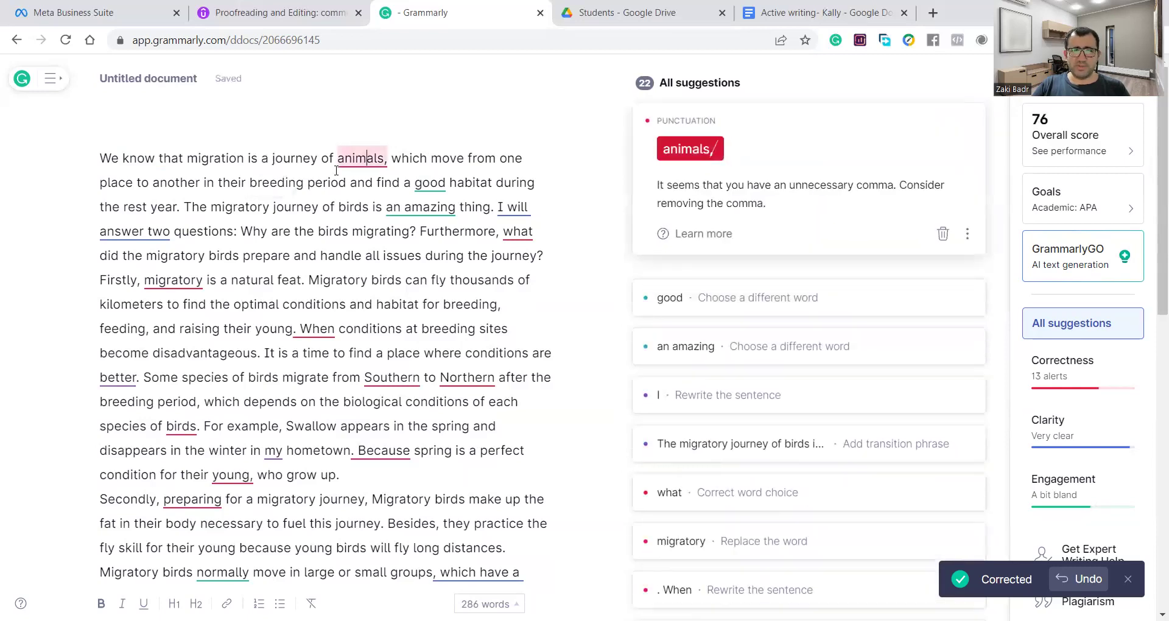
{"action": "left_click", "coordinate": [670, 151]}
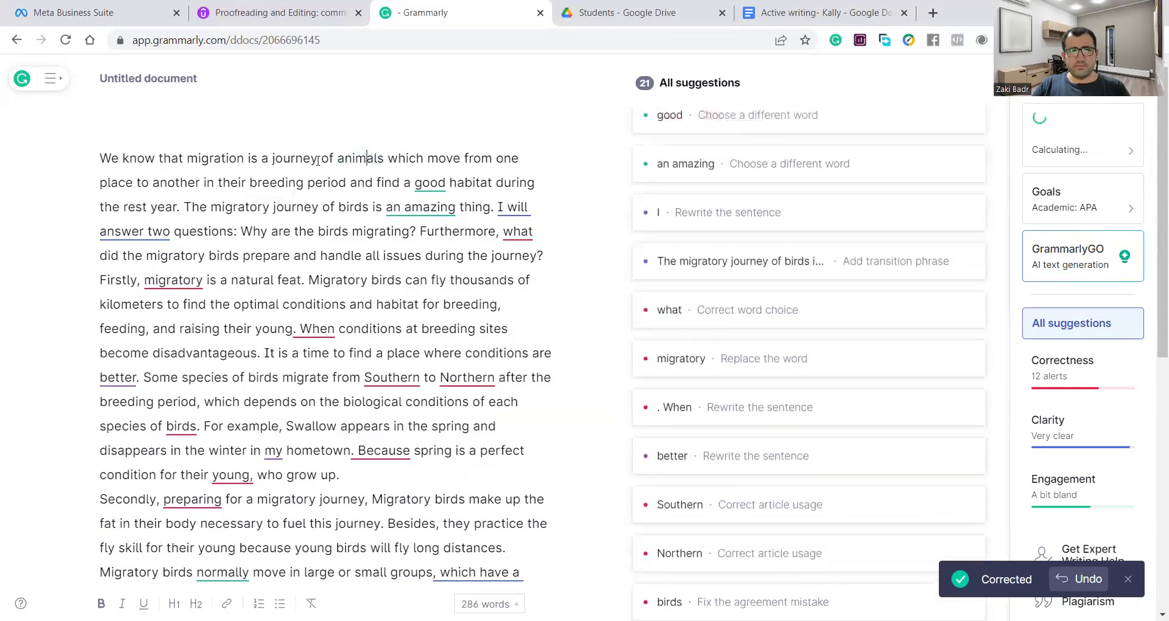
{"action": "left_click", "coordinate": [425, 158]}
{"action": "left_click", "coordinate": [789, 150]}
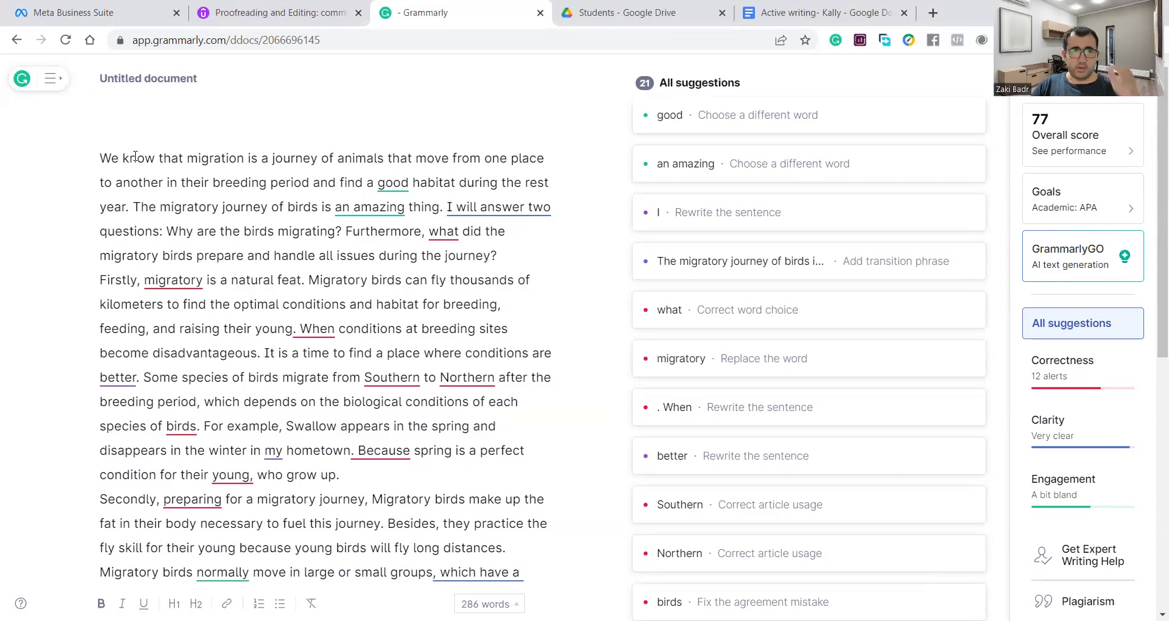
Step: Close the Meta Business Suite page
{"action": "left_click", "coordinate": [176, 13]}
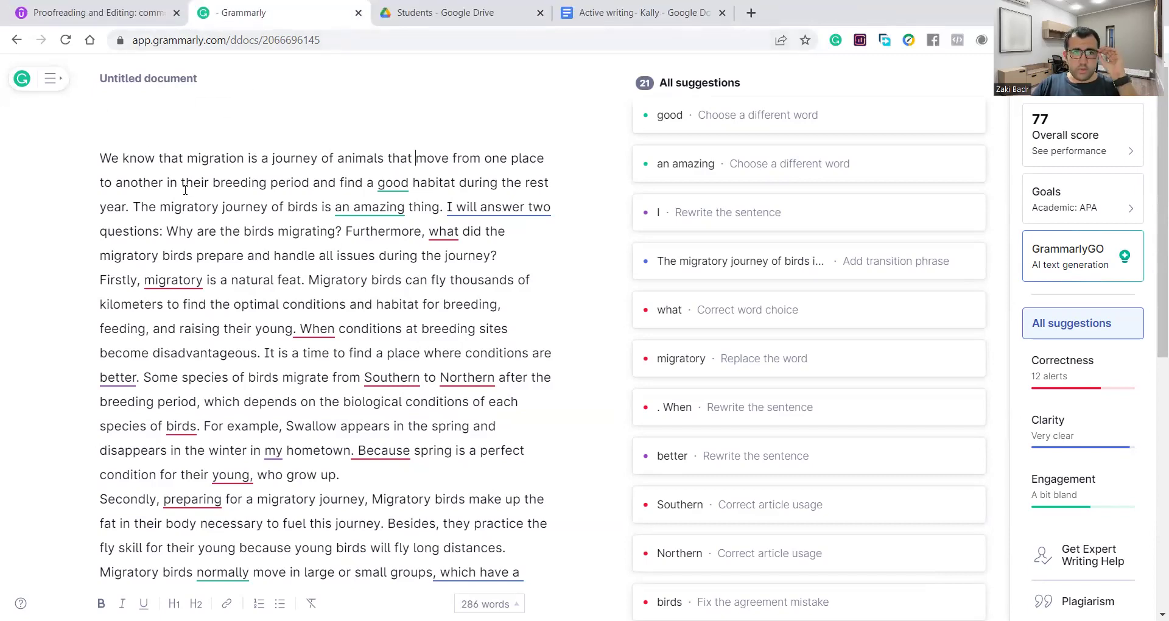
Step: Replace "We" with "It is" at the start of the essay and accept the correction to "is known"
{"action": "double_click", "coordinate": [103, 160]}
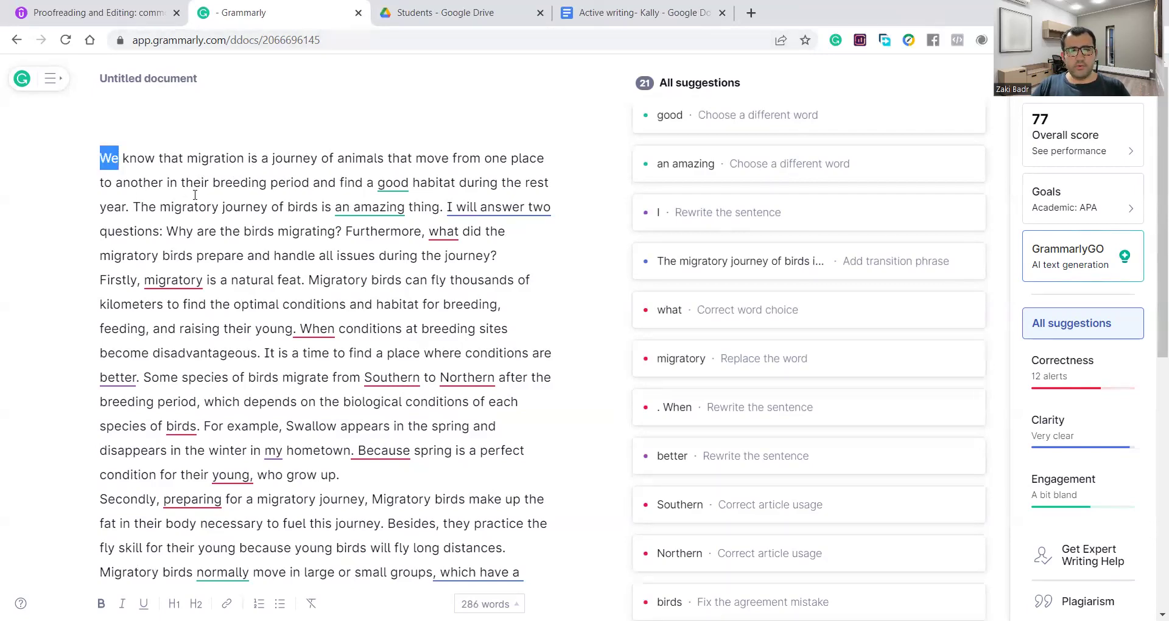
{"action": "scroll", "coordinate": [195, 195], "scroll_direction": "down", "scroll_amount": 2}
{"action": "scroll", "coordinate": [195, 195], "scroll_direction": "up", "scroll_amount": 2}
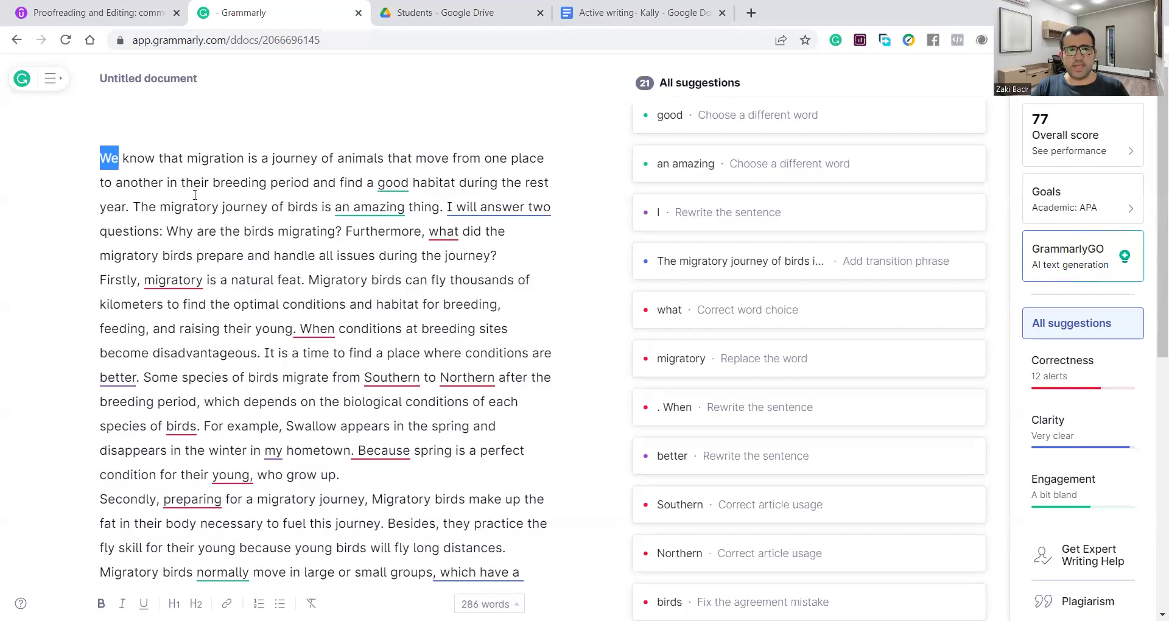
{"action": "type", "text": "It is"}
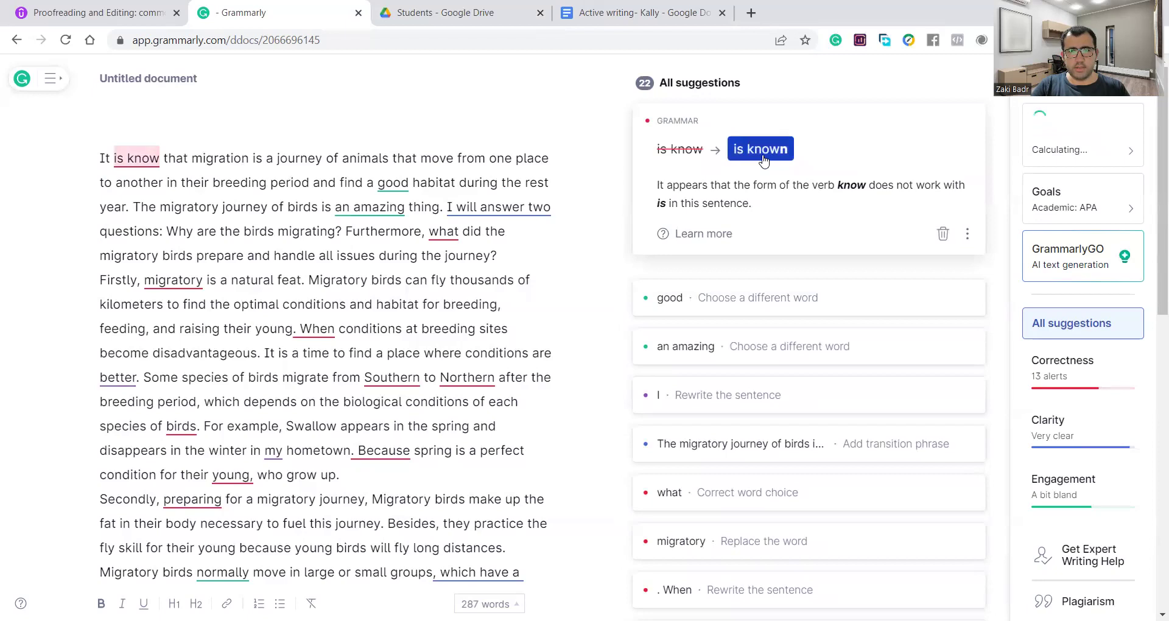
{"action": "left_click", "coordinate": [762, 150]}
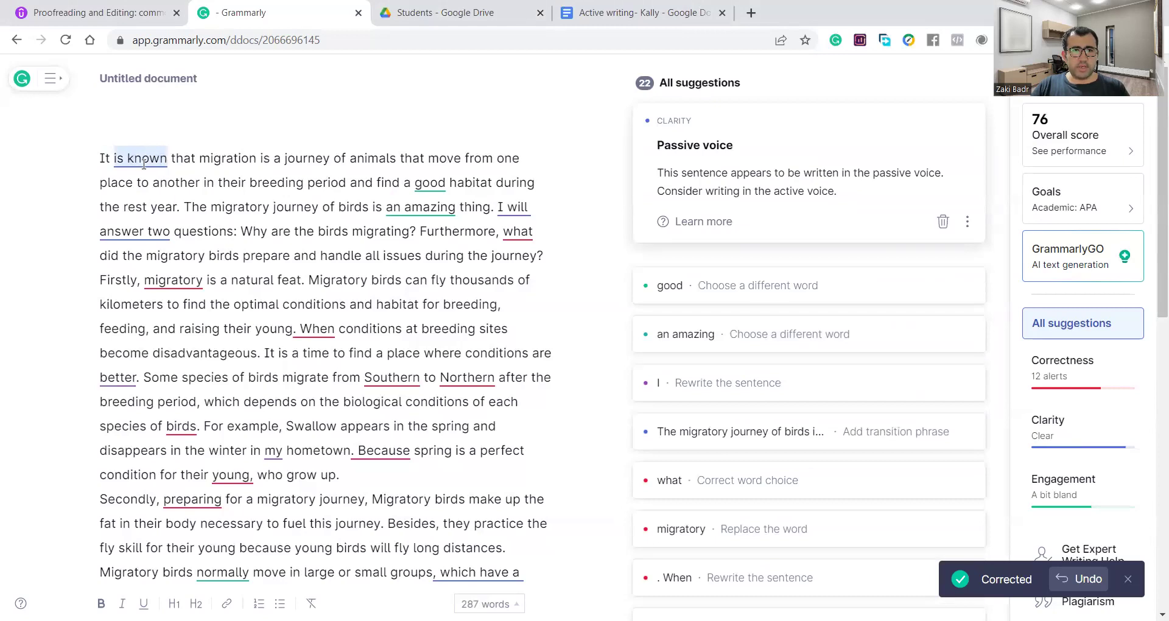
Step: Delete "It is known that" from the opening sentence and capitalize "Migration" as its first word
{"action": "left_click_drag", "start_coordinate": [196, 160], "coordinate": [95, 166]}
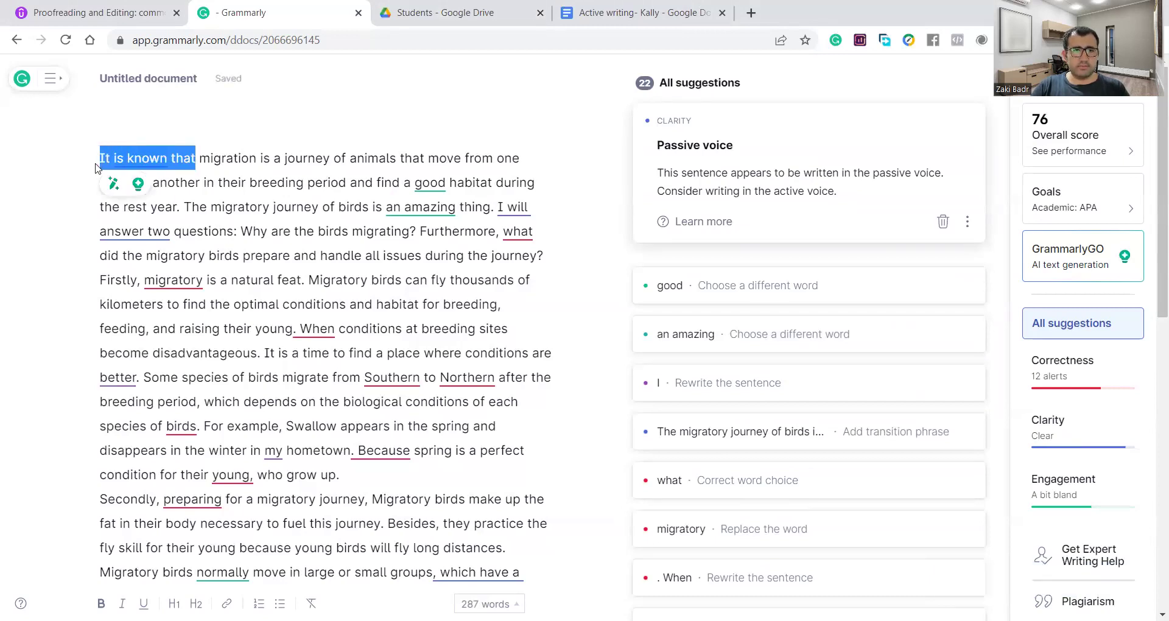
{"action": "key", "text": "BackSpace"}
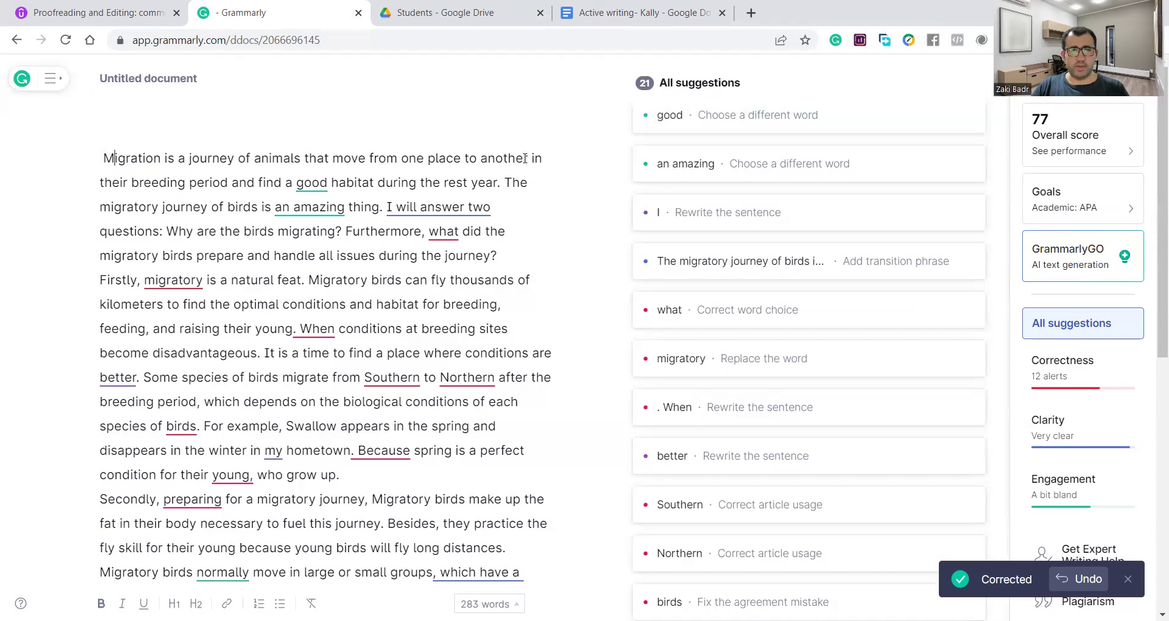
Step: Show the vocabulary suggestion for "good" in the opening sentence and look over the rest of the essay
{"action": "left_click_drag", "start_coordinate": [144, 183], "coordinate": [167, 184]}
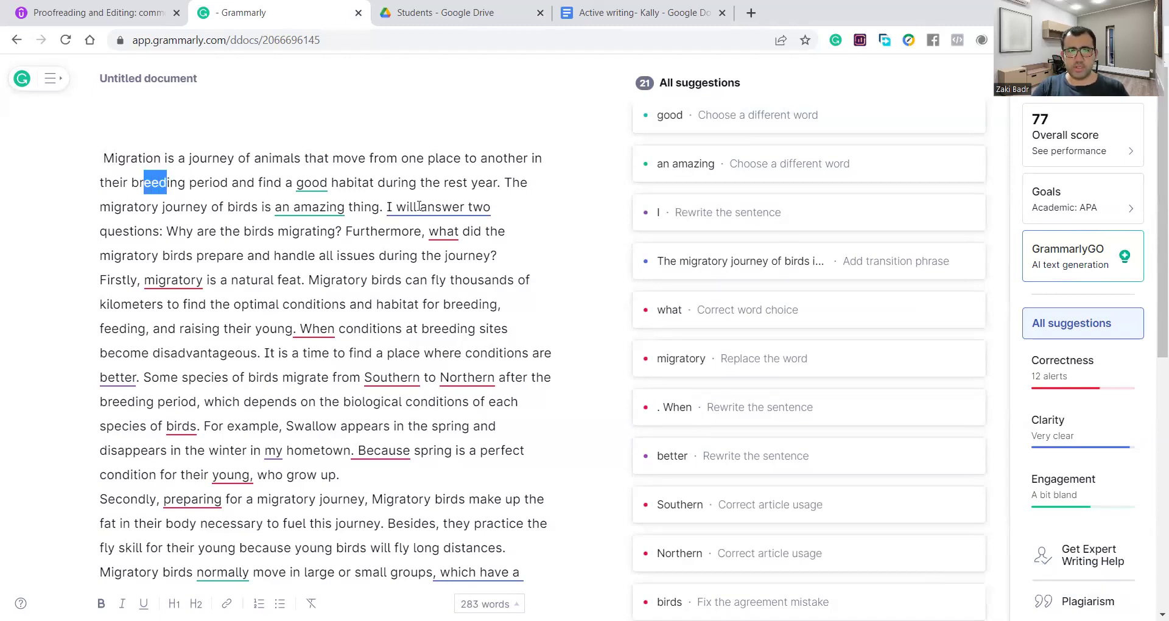
{"action": "left_click", "coordinate": [324, 183]}
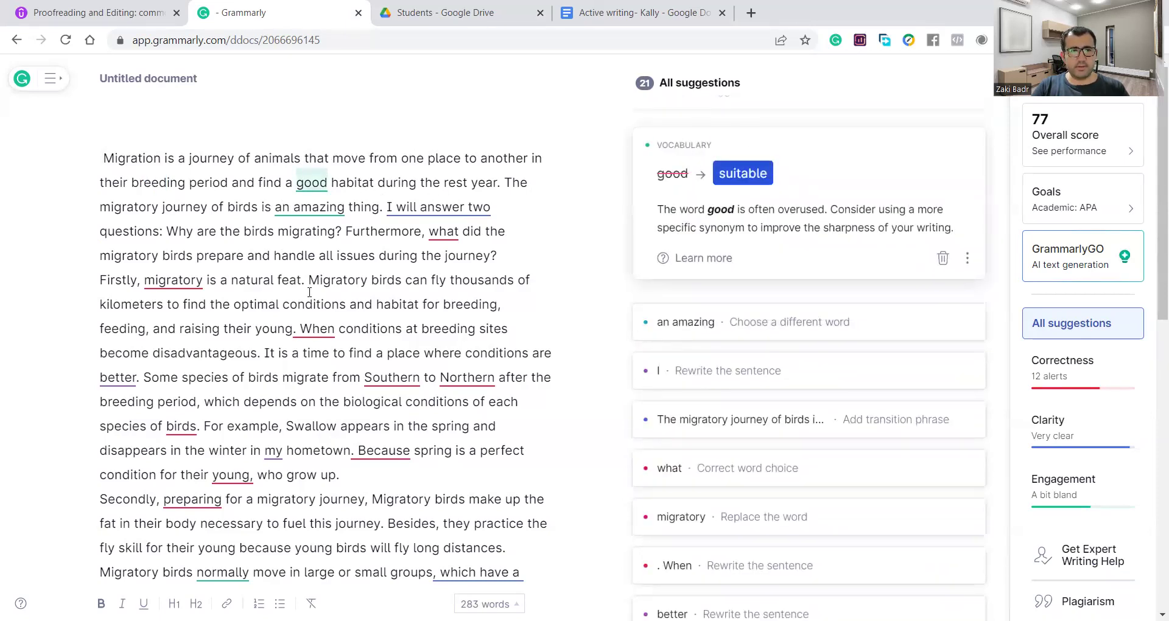
{"action": "scroll", "coordinate": [310, 293], "scroll_direction": "down", "scroll_amount": 6}
{"action": "scroll", "coordinate": [309, 292], "scroll_direction": "up", "scroll_amount": 6}
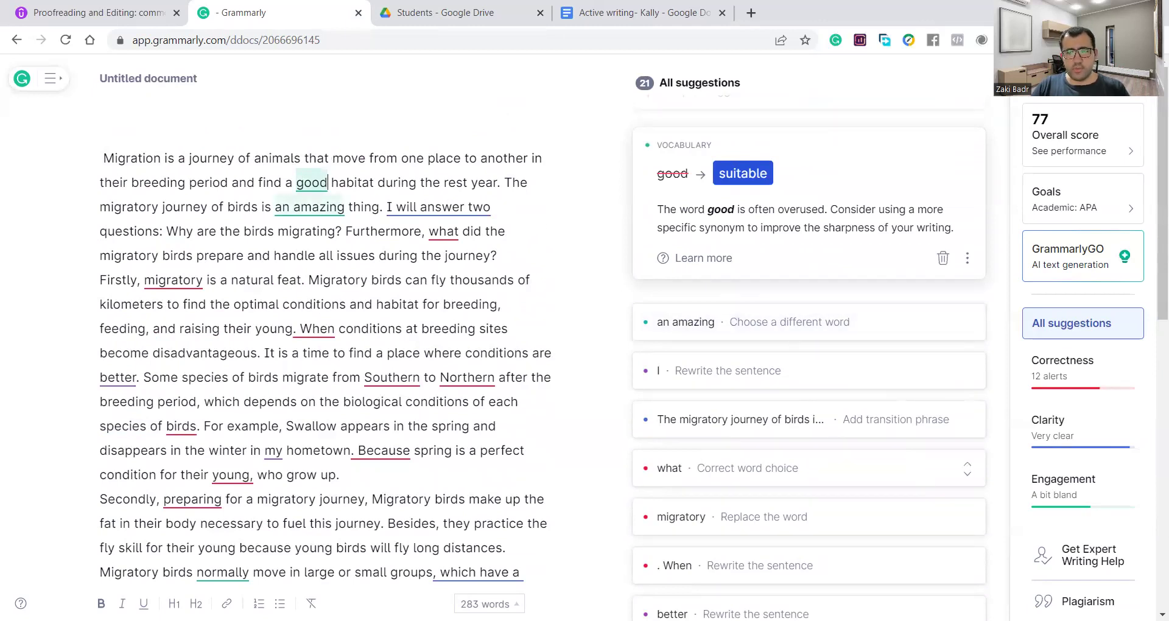
Step: Run the plagiarism check on the essay and examine the flagged passages alongside their matching sources
{"action": "left_click", "coordinate": [1078, 601]}
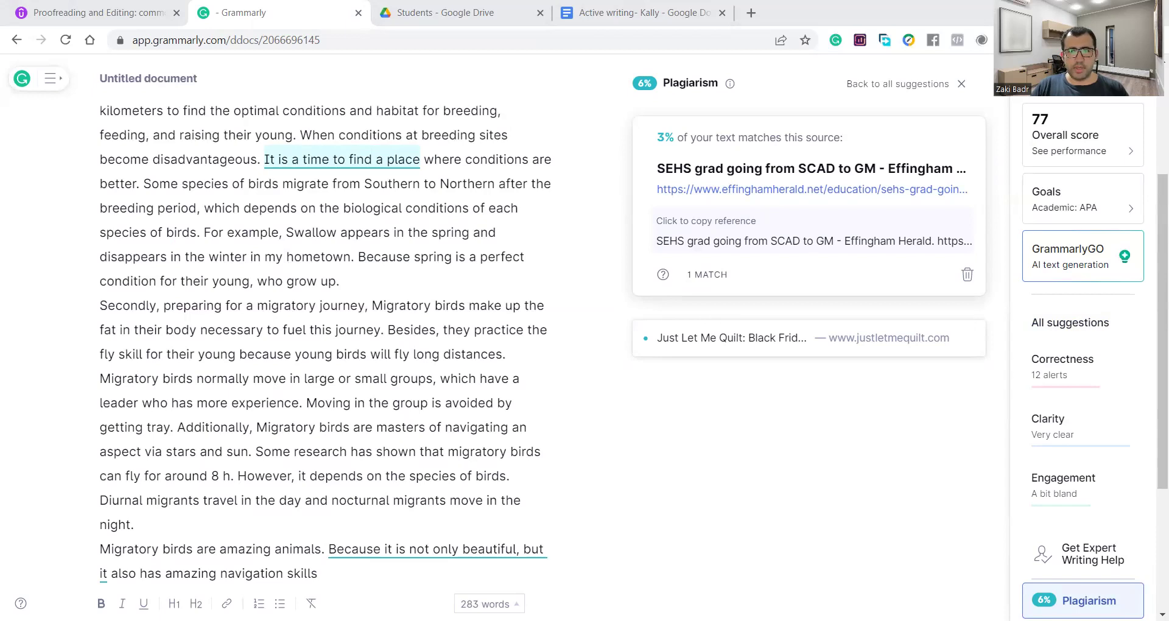
{"action": "scroll", "coordinate": [824, 299], "scroll_direction": "up", "scroll_amount": 3}
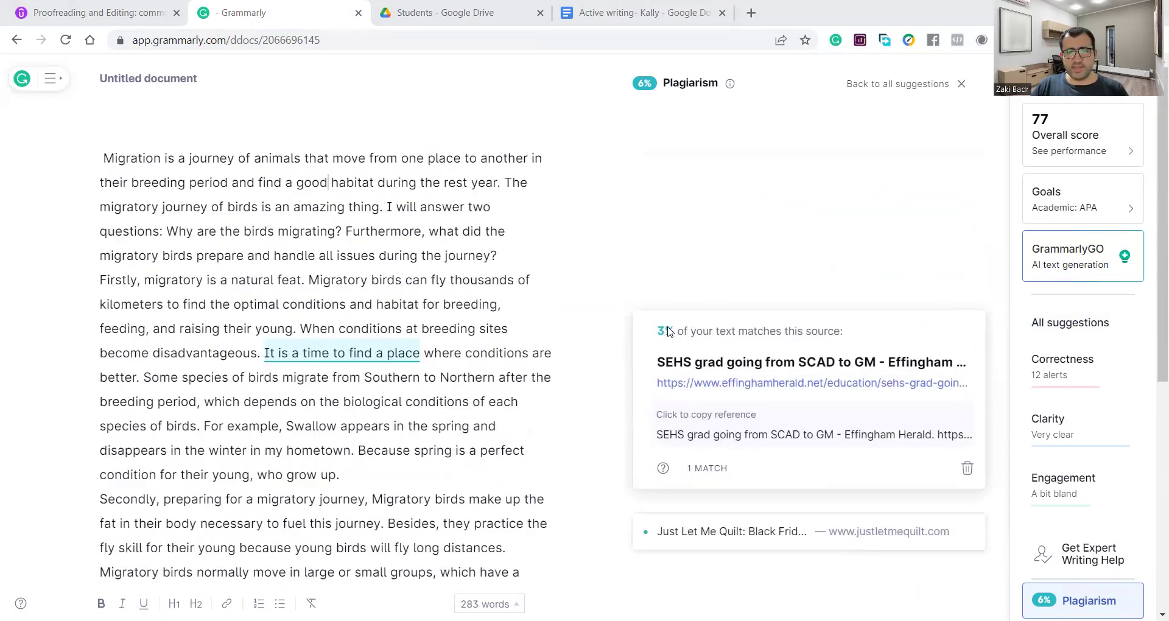
{"action": "scroll", "coordinate": [164, 242], "scroll_direction": "down", "scroll_amount": 6}
{"action": "scroll", "coordinate": [127, 303], "scroll_direction": "up", "scroll_amount": 6}
{"action": "scroll", "coordinate": [127, 303], "scroll_direction": "down", "scroll_amount": 3}
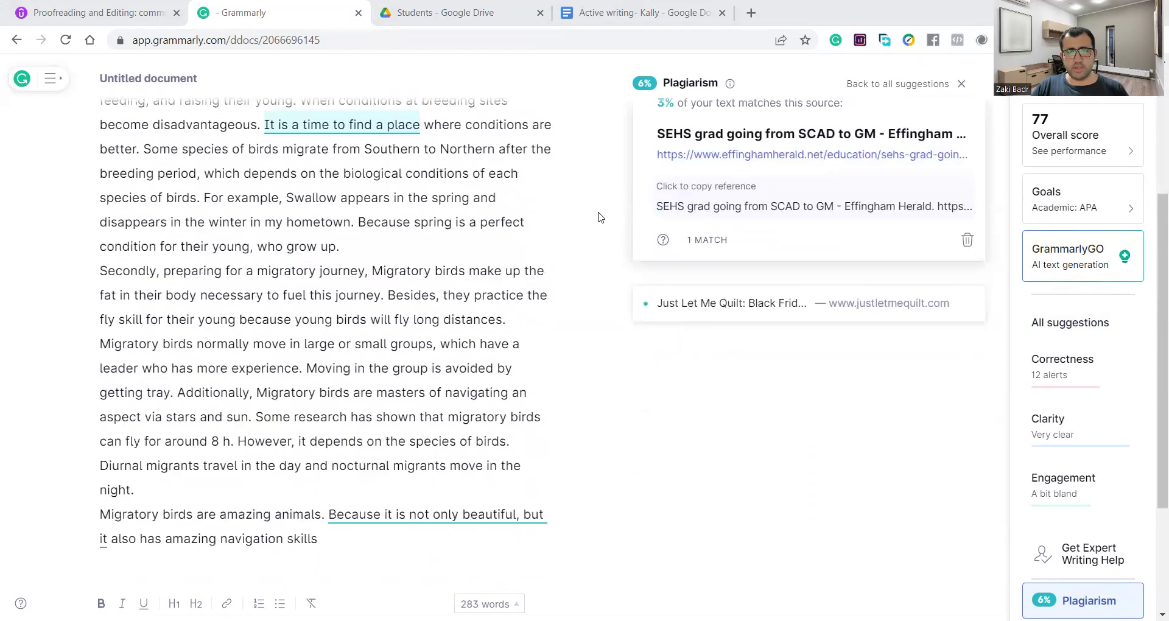
{"action": "scroll", "coordinate": [312, 256], "scroll_direction": "up", "scroll_amount": 2}
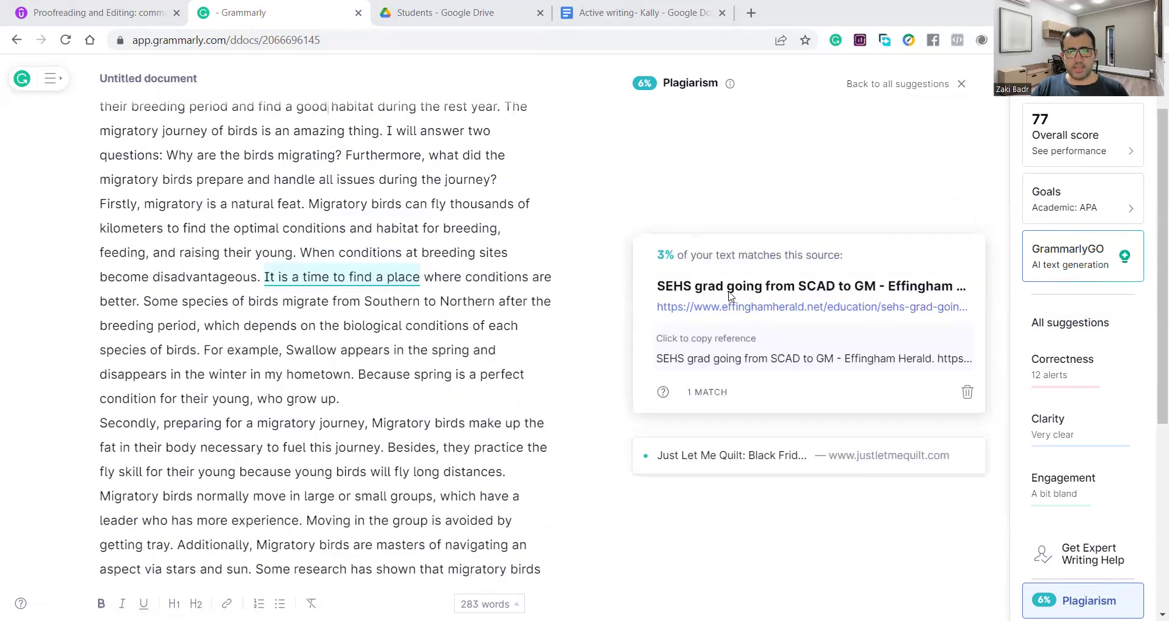
{"action": "scroll", "coordinate": [364, 309], "scroll_direction": "down", "scroll_amount": 5}
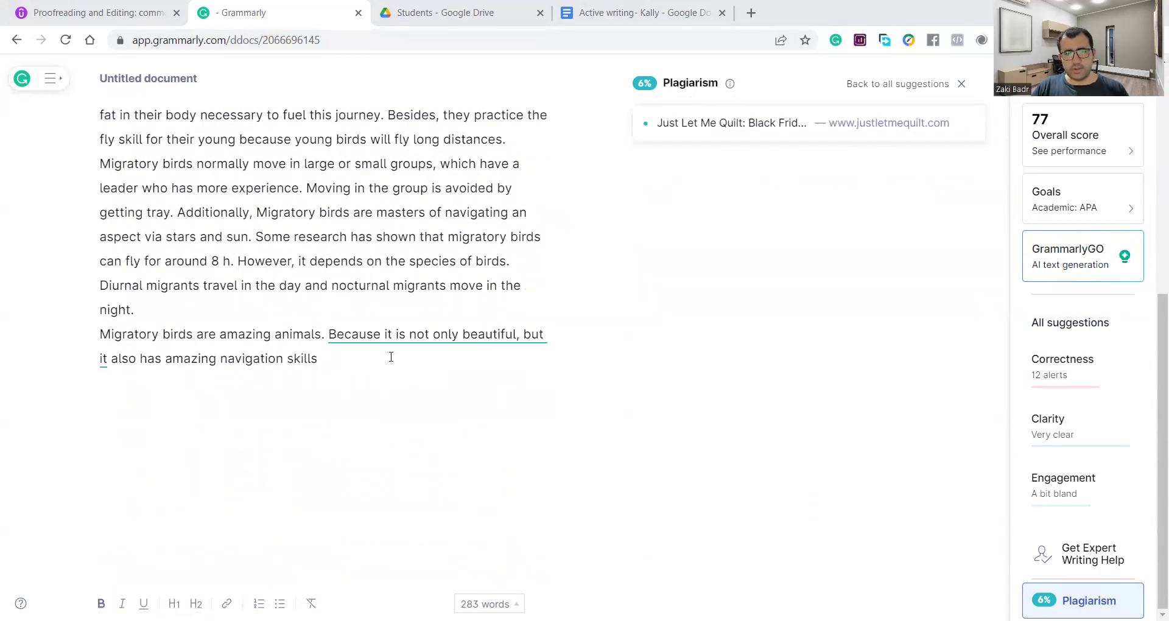
Step: Add a "Citation" heading a few lines below the essay's last sentence, and delete the heading again
{"action": "key", "text": "Return"}
{"action": "key", "text": "Return"}
{"action": "key", "text": "Return"}
{"action": "type", "text": "Ci"}
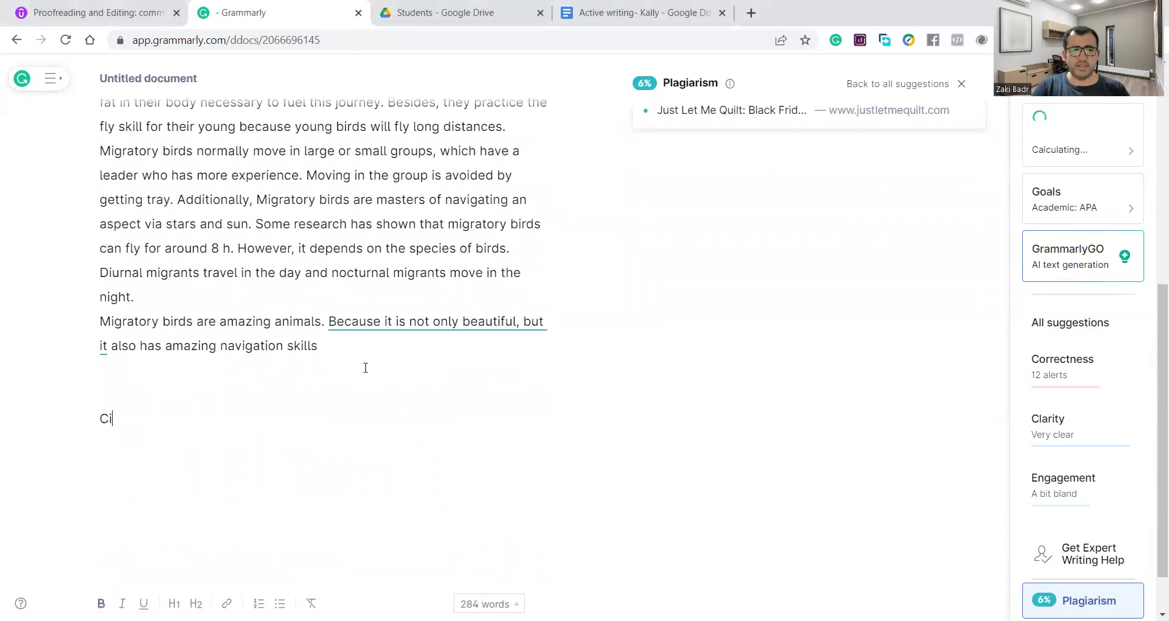
{"action": "type", "text": "tation"}
{"action": "key", "text": "Return"}
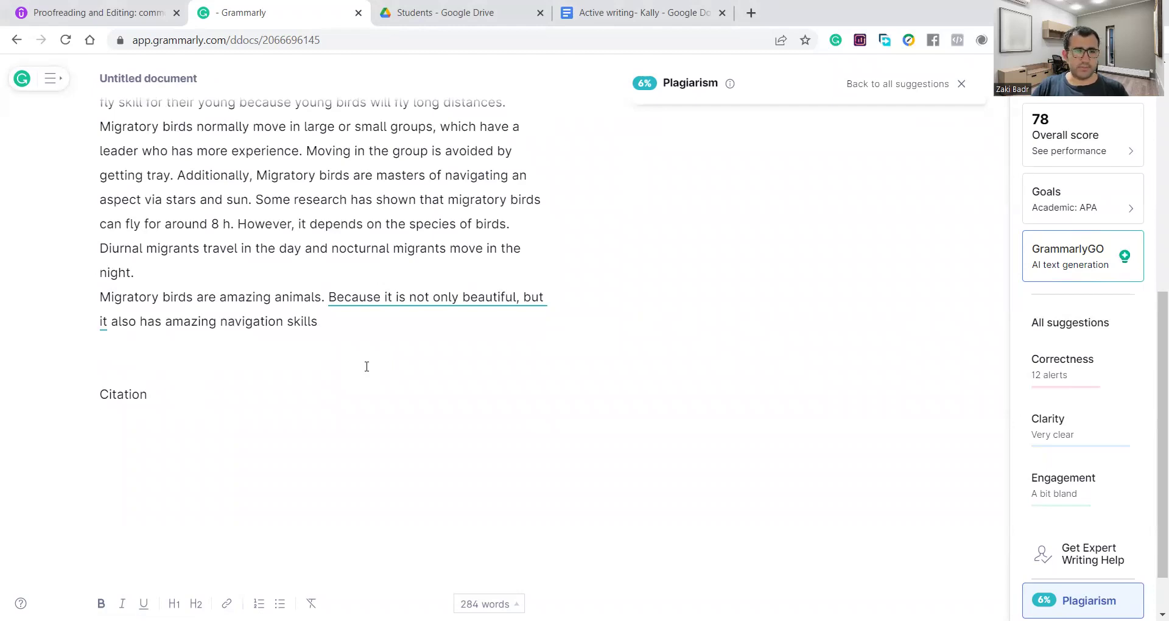
{"action": "double_click", "coordinate": [116, 397]}
{"action": "key", "text": "BackSpace"}
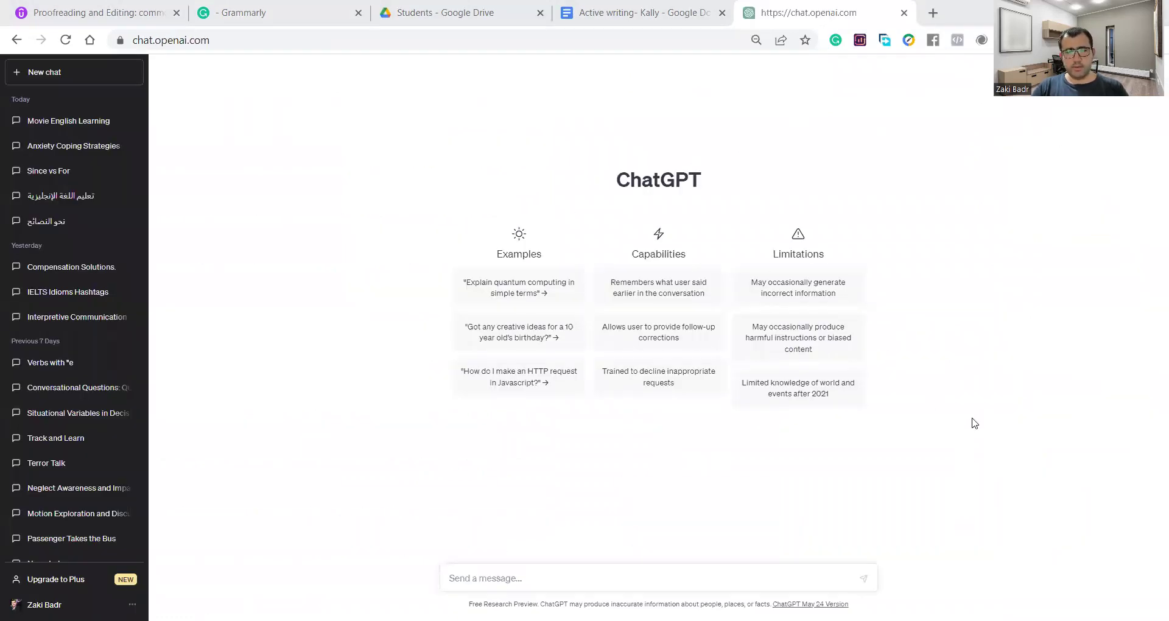
Step: Switch to ChatGPT and send "I want you to find any mistakes in this essay.", followed by the bird migration essay
{"action": "key", "text": "ctrl+plus"}
{"action": "key", "text": "ctrl+plus"}
{"action": "key", "text": "ctrl+plus"}
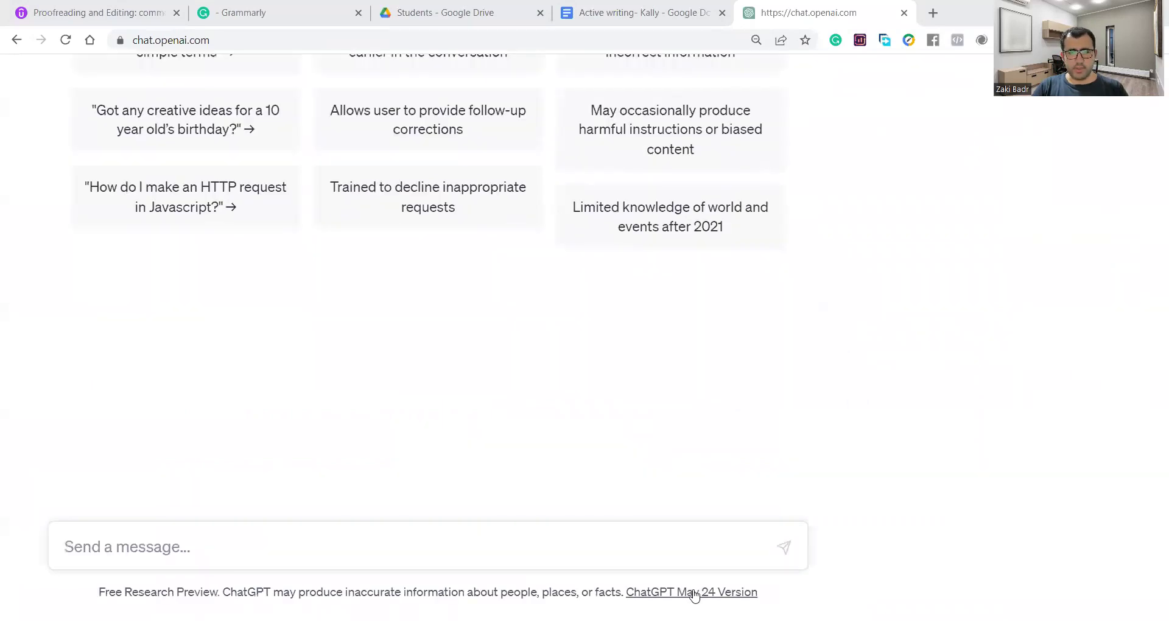
{"action": "key", "text": "ctrl+minus"}
{"action": "key", "text": "ctrl+minus"}
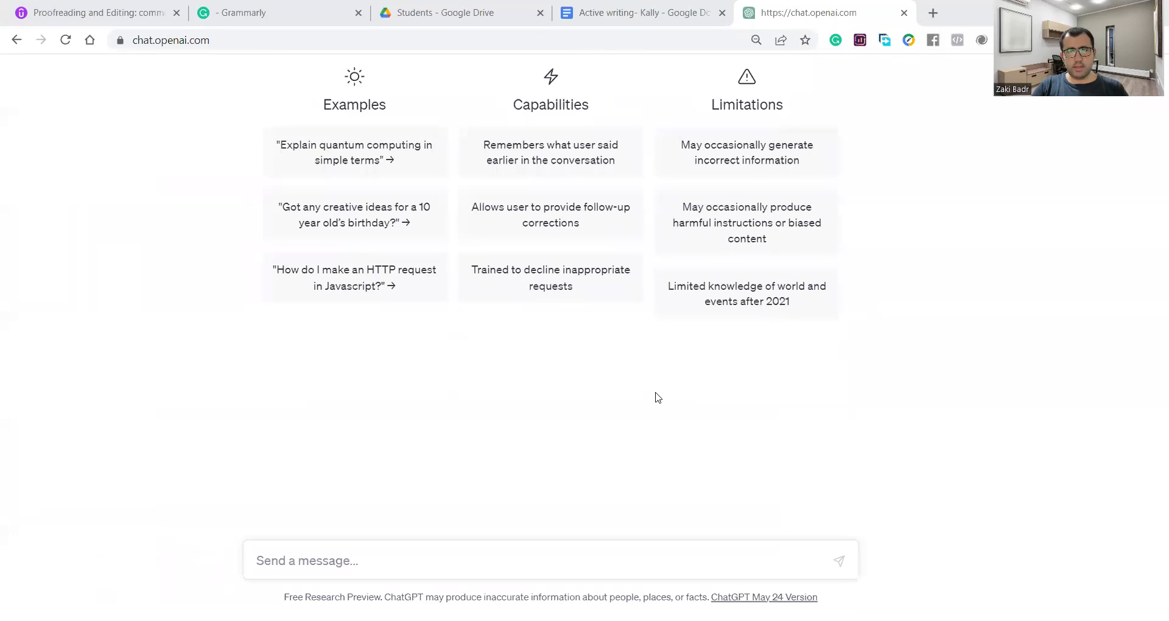
{"action": "left_click", "coordinate": [323, 560]}
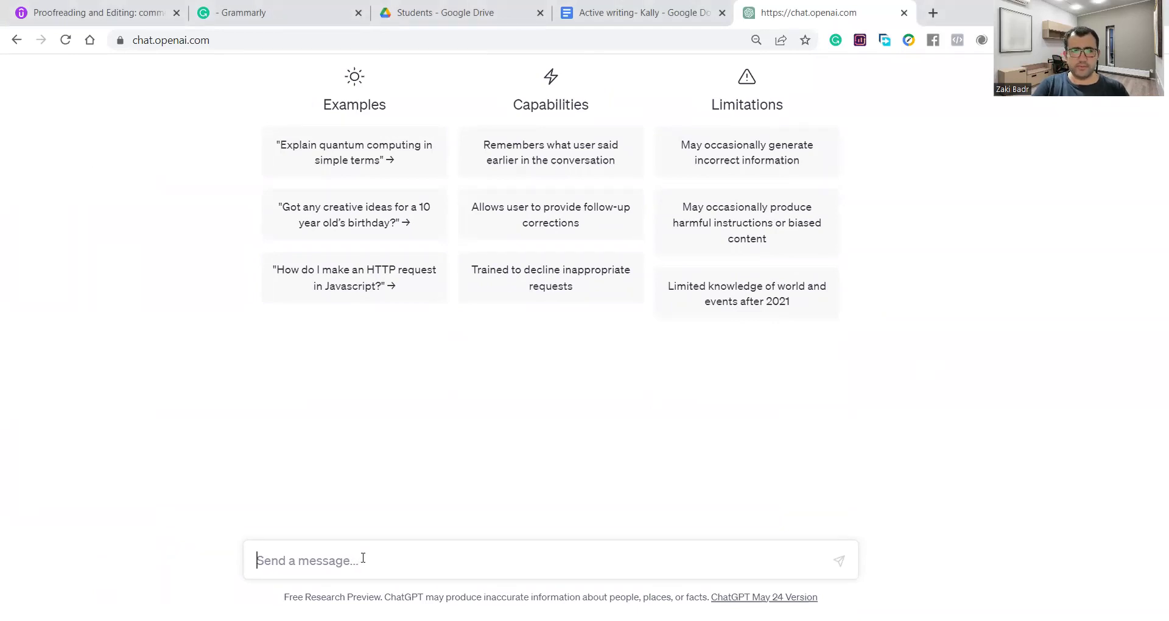
{"action": "type", "text": "I"}
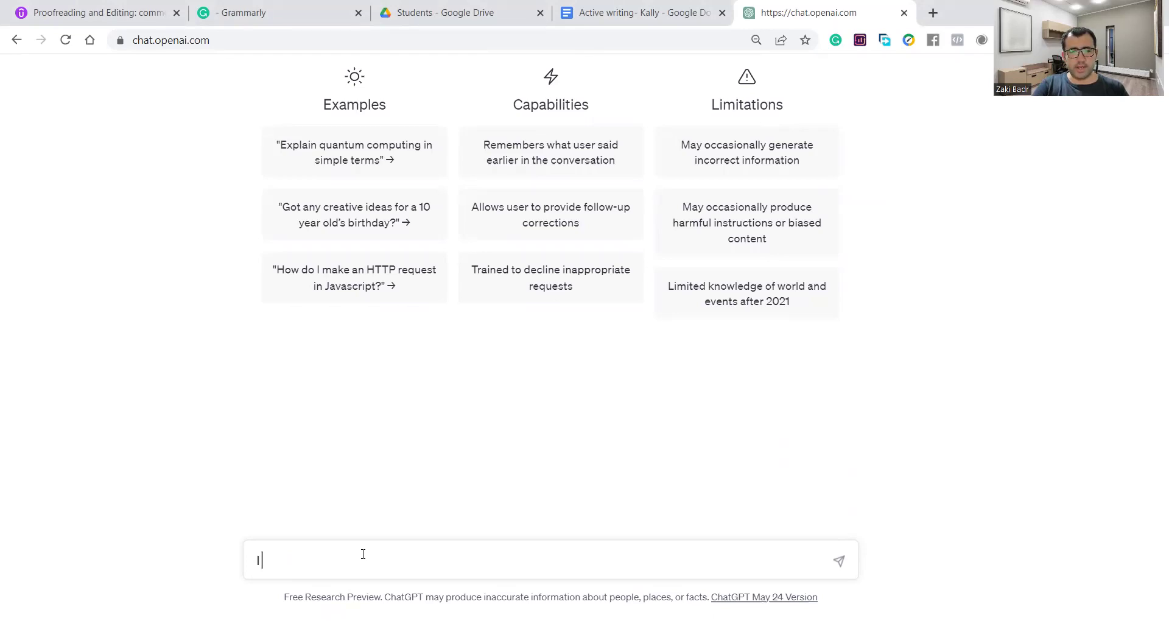
{"action": "type", "text": "want you to find any mistakes in this essay."}
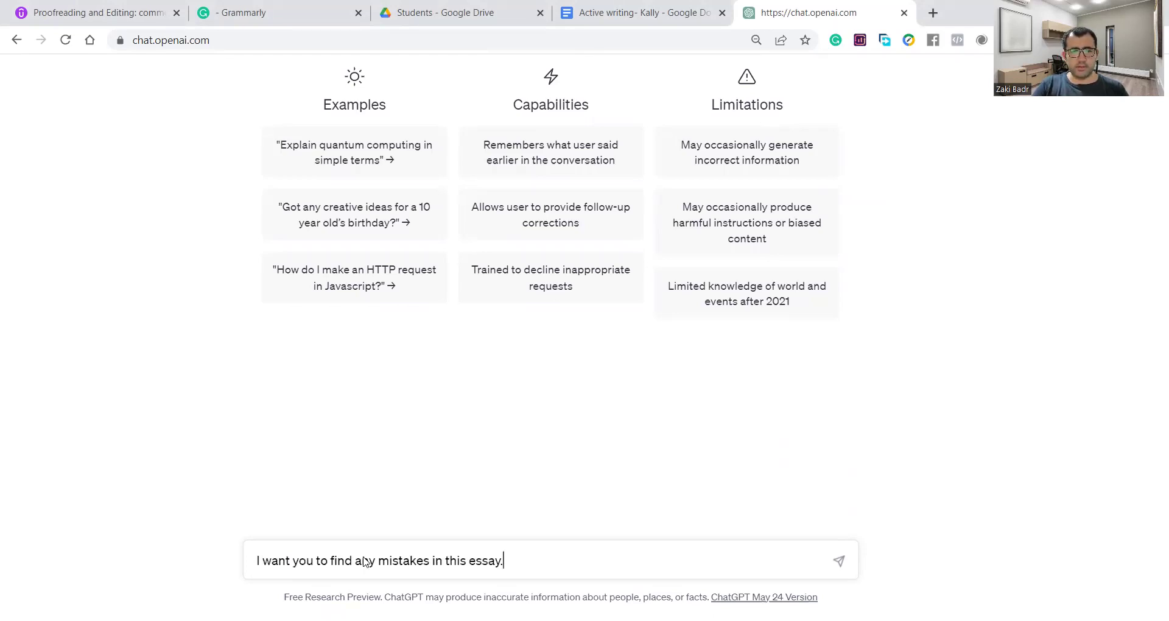
{"action": "key", "text": "Return"}
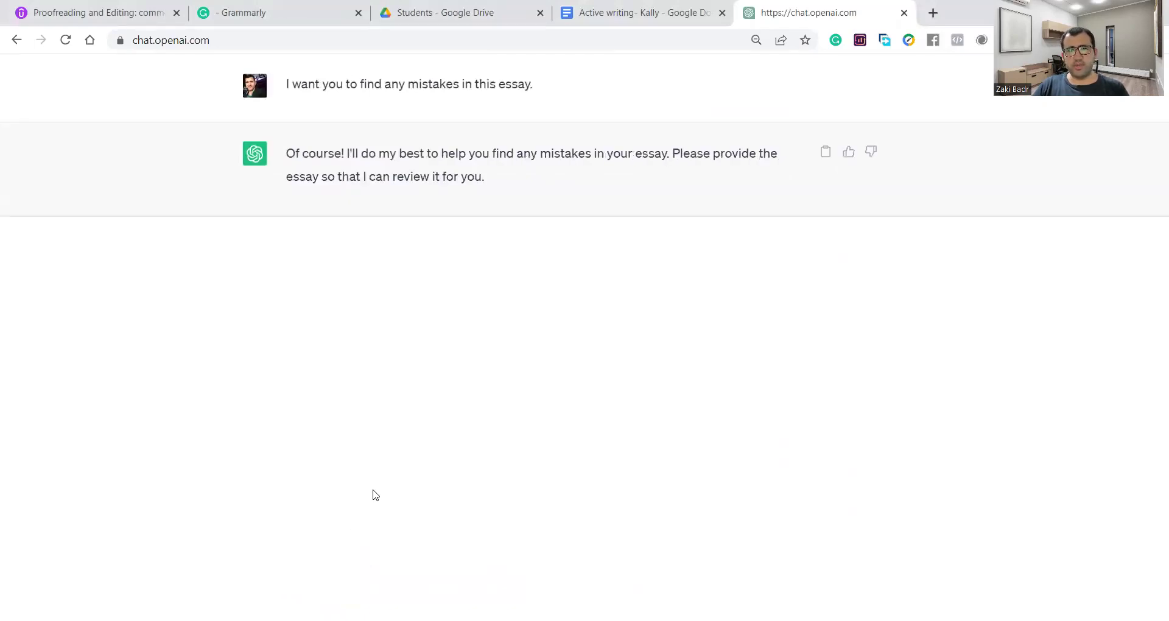
{"action": "key", "text": "ctrl+v"}
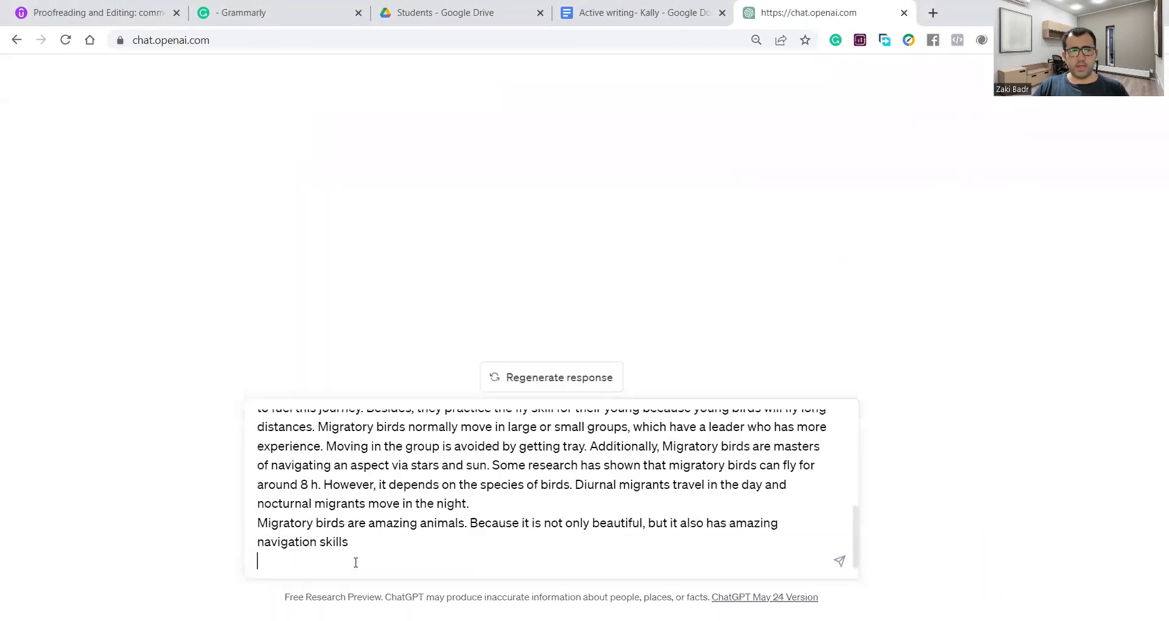
{"action": "key", "text": "Return"}
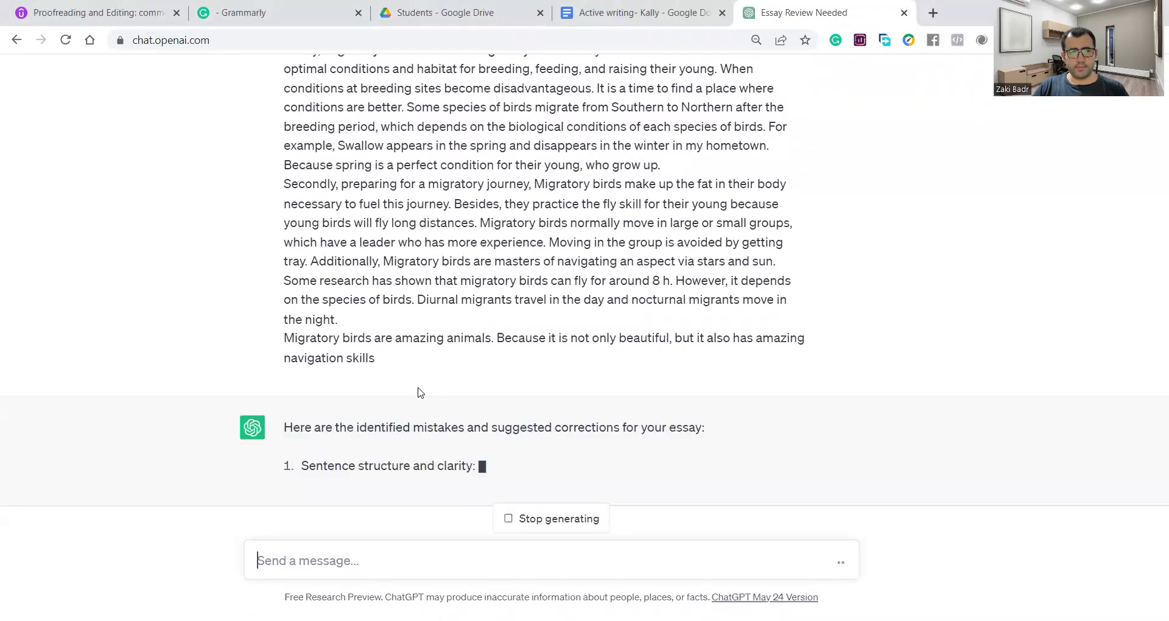
Step: Examine the suggested sentence structure and clarity correction against the essay's original opening sentence, comparing the wording phrase by phrase
{"action": "left_click_drag", "start_coordinate": [317, 342], "coordinate": [516, 277]}
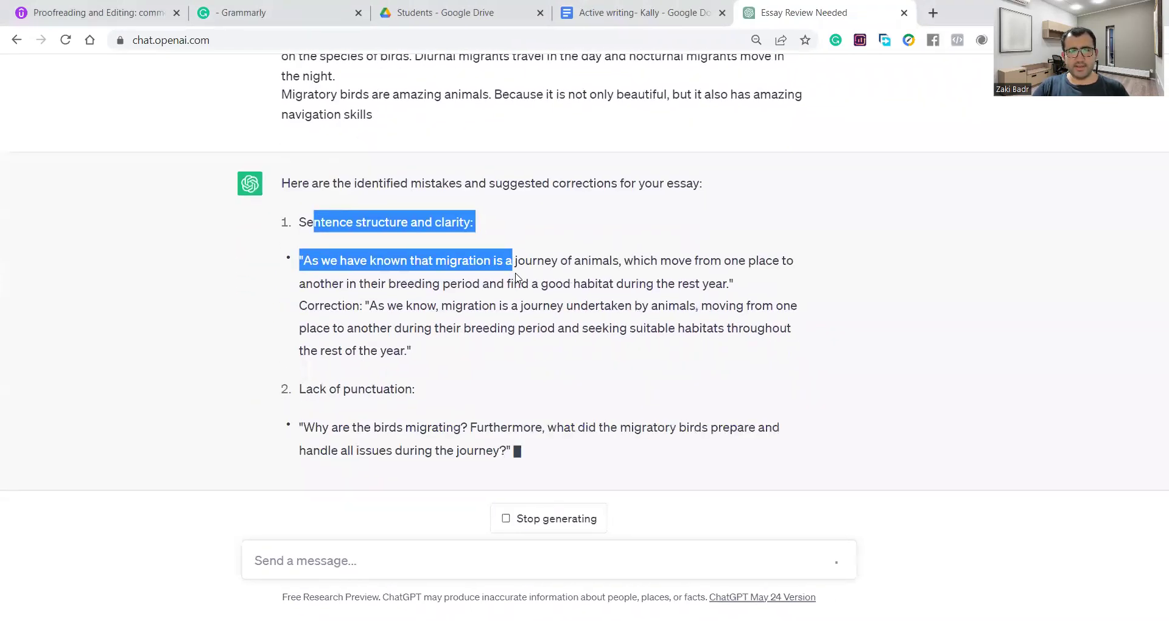
{"action": "key", "text": "ctrl+plus"}
{"action": "key", "text": "ctrl+plus"}
{"action": "key", "text": "ctrl+plus"}
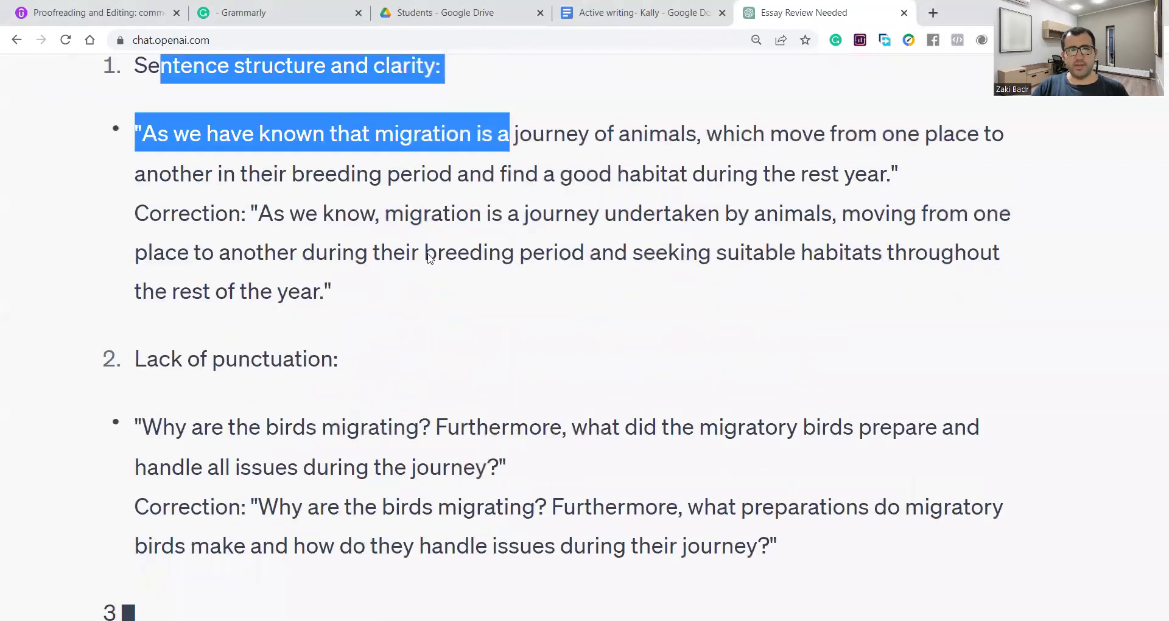
{"action": "scroll", "coordinate": [522, 193], "scroll_direction": "up", "scroll_amount": 3}
{"action": "scroll", "coordinate": [523, 193], "scroll_direction": "up", "scroll_amount": 1}
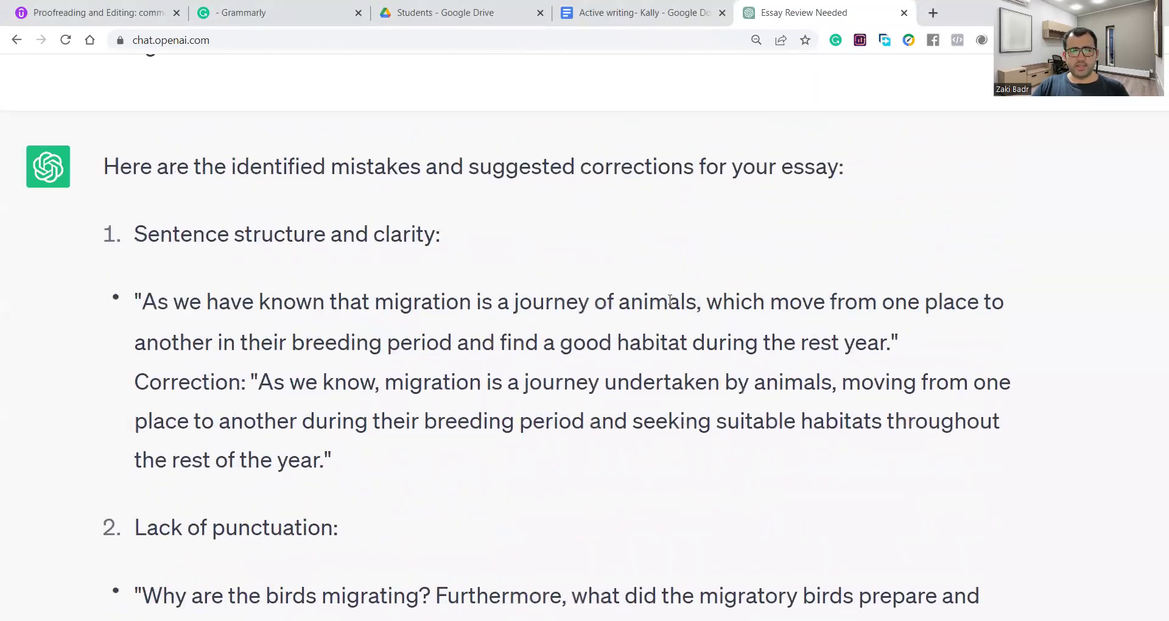
{"action": "scroll", "coordinate": [779, 244], "scroll_direction": "down", "scroll_amount": 1}
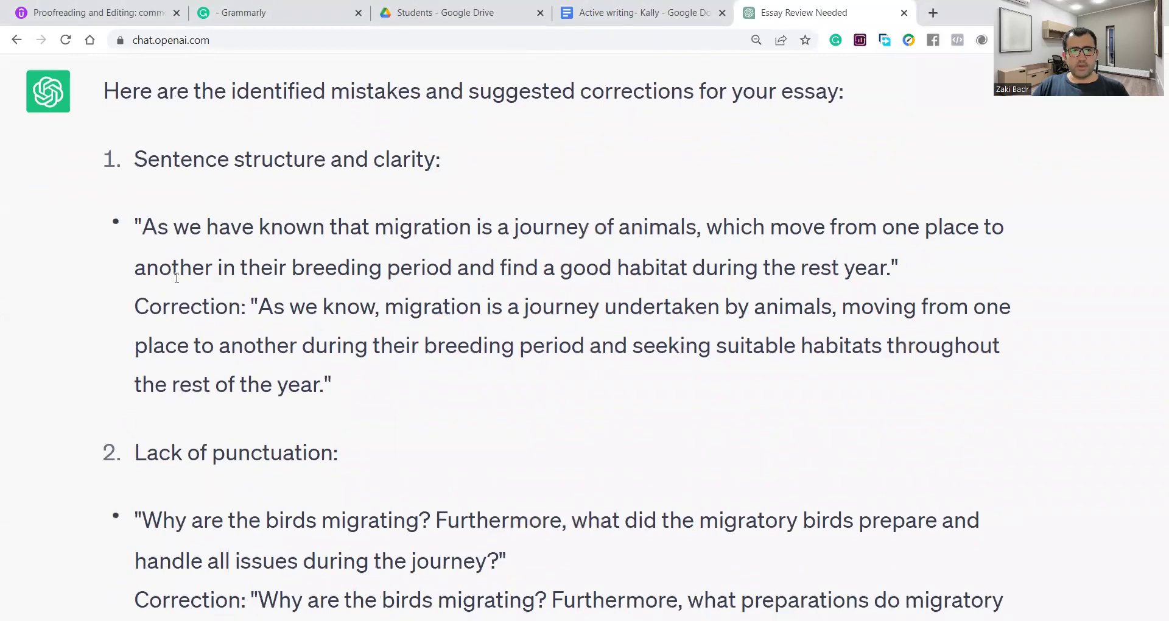
{"action": "left_click_drag", "start_coordinate": [247, 305], "coordinate": [577, 308]}
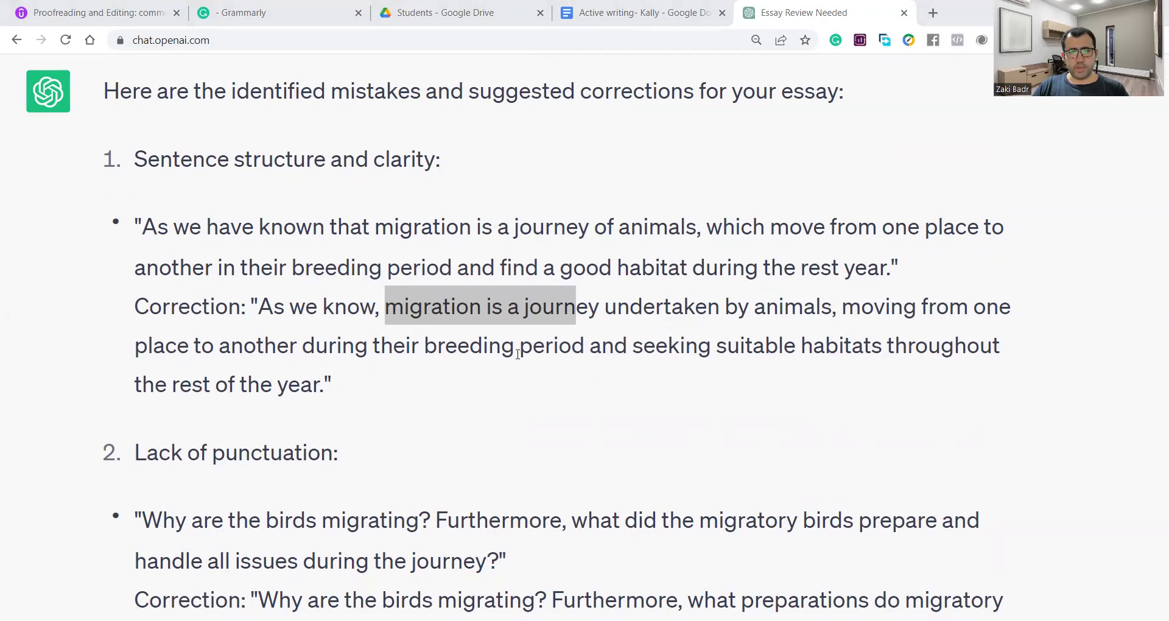
{"action": "left_click_drag", "start_coordinate": [520, 349], "coordinate": [895, 402]}
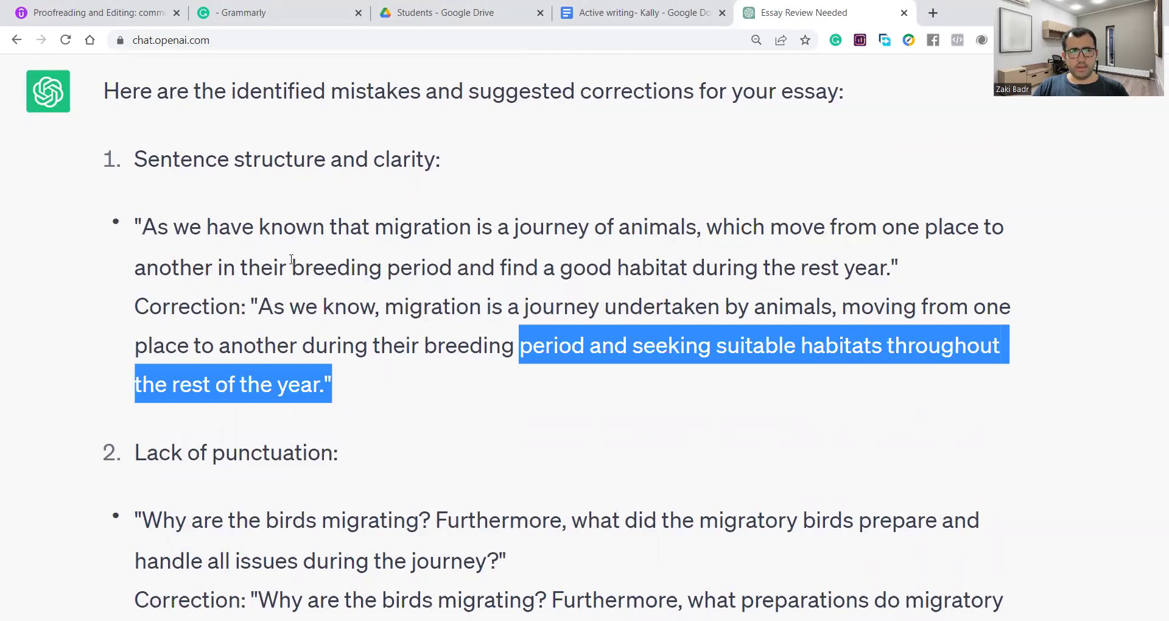
{"action": "left_click_drag", "start_coordinate": [330, 227], "coordinate": [373, 229]}
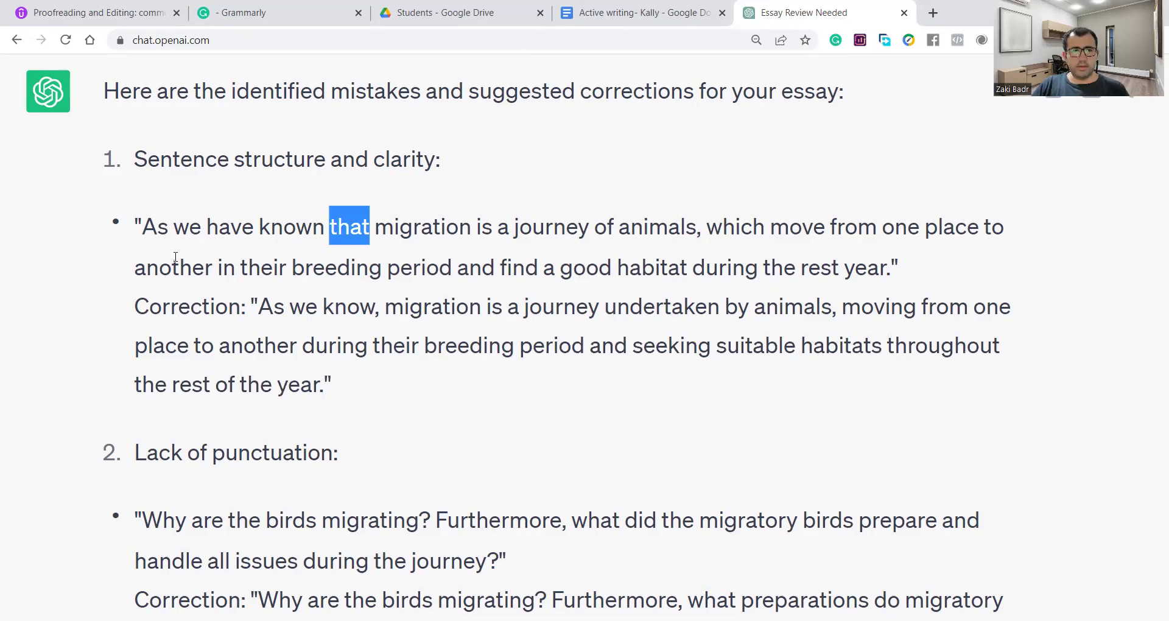
{"action": "left_click_drag", "start_coordinate": [142, 227], "coordinate": [329, 226]}
{"action": "left_click_drag", "start_coordinate": [259, 307], "coordinate": [376, 305]}
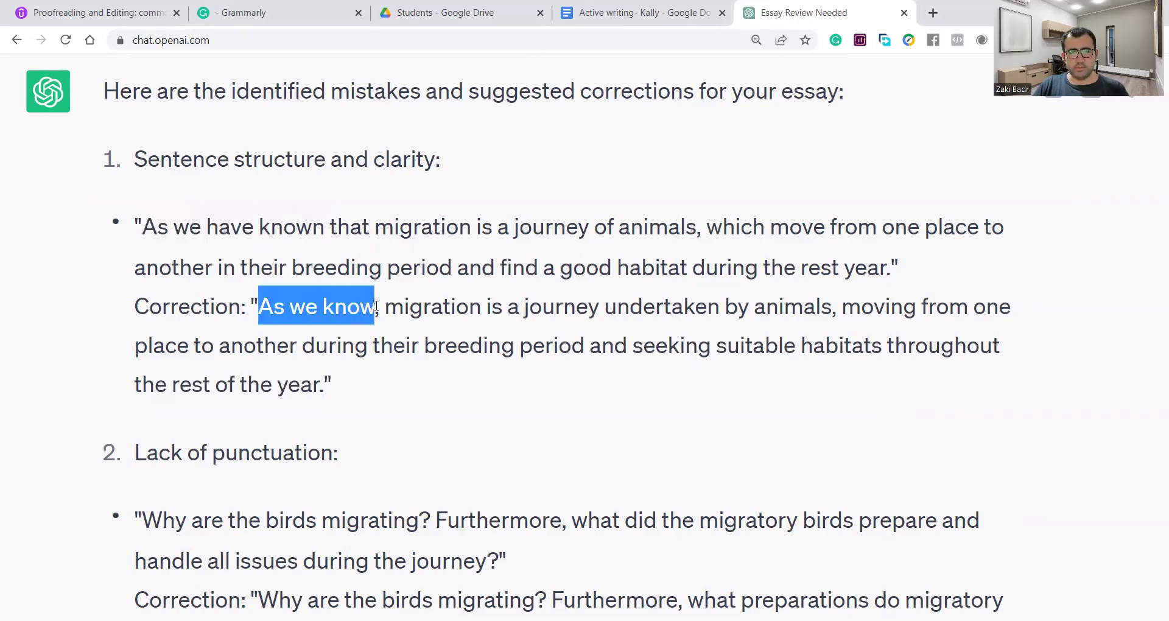
{"action": "left_click_drag", "start_coordinate": [337, 227], "coordinate": [370, 226]}
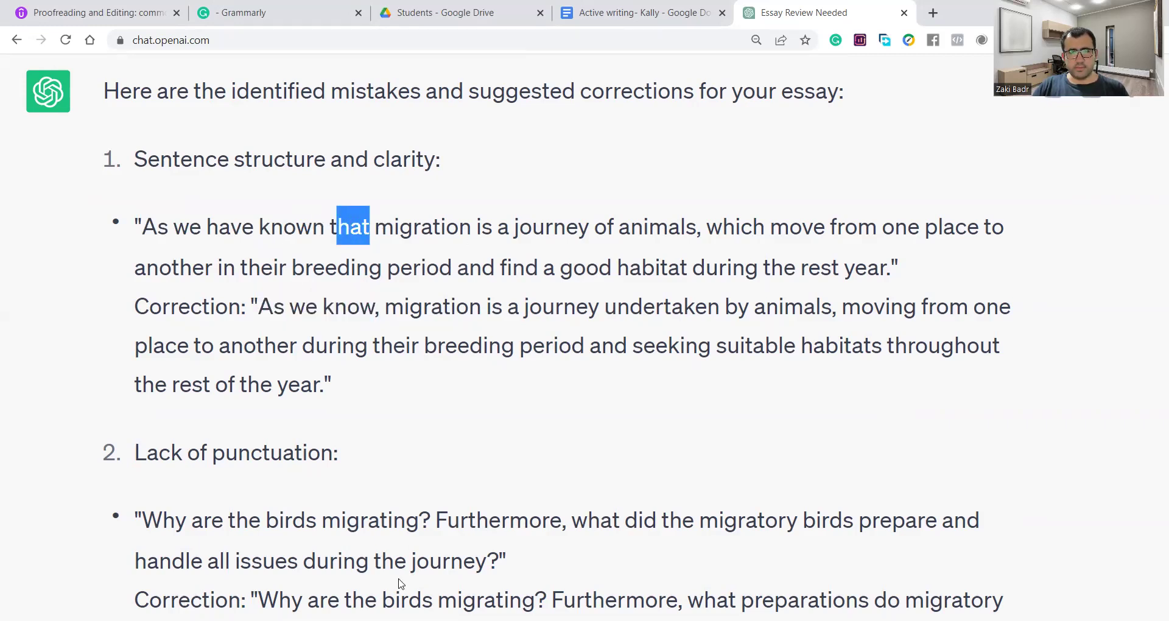
{"action": "left_click_drag", "start_coordinate": [386, 306], "coordinate": [832, 296]}
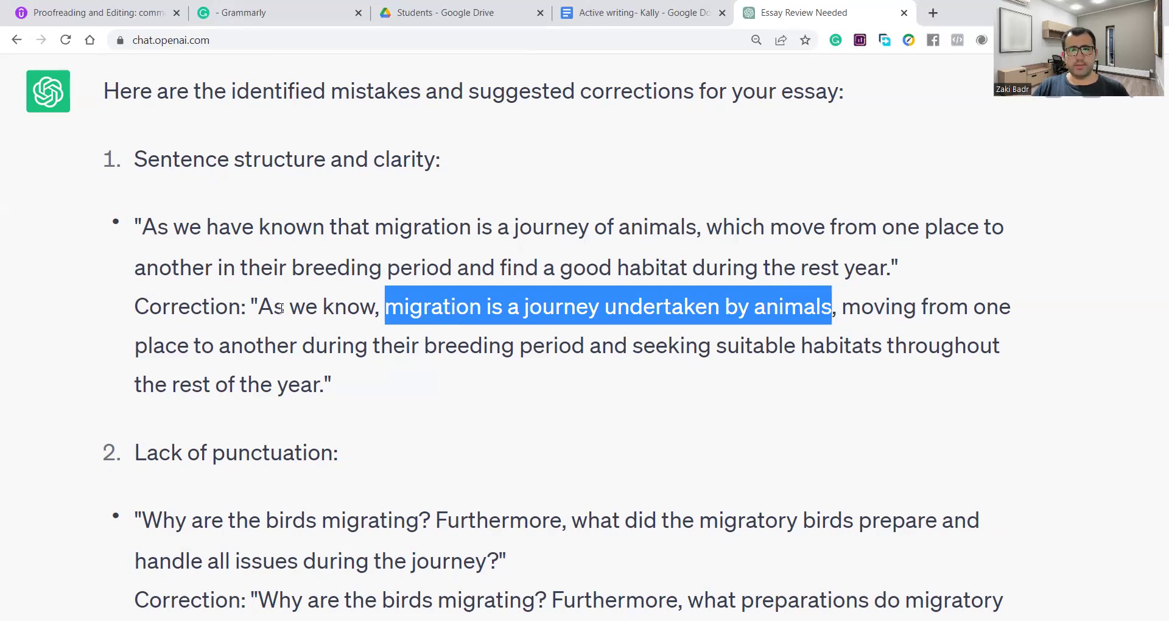
{"action": "left_click_drag", "start_coordinate": [333, 223], "coordinate": [372, 224]}
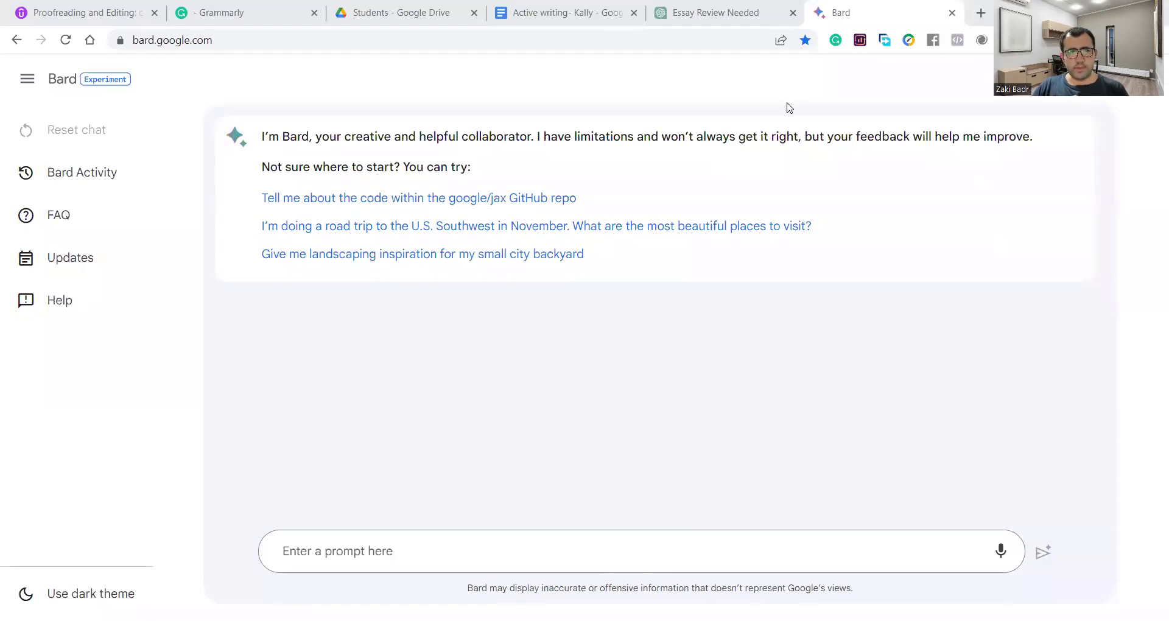
Step: Switch to Bard and submit the essay with the prompt "I want you to correct the following essay."
{"action": "left_click", "coordinate": [371, 549]}
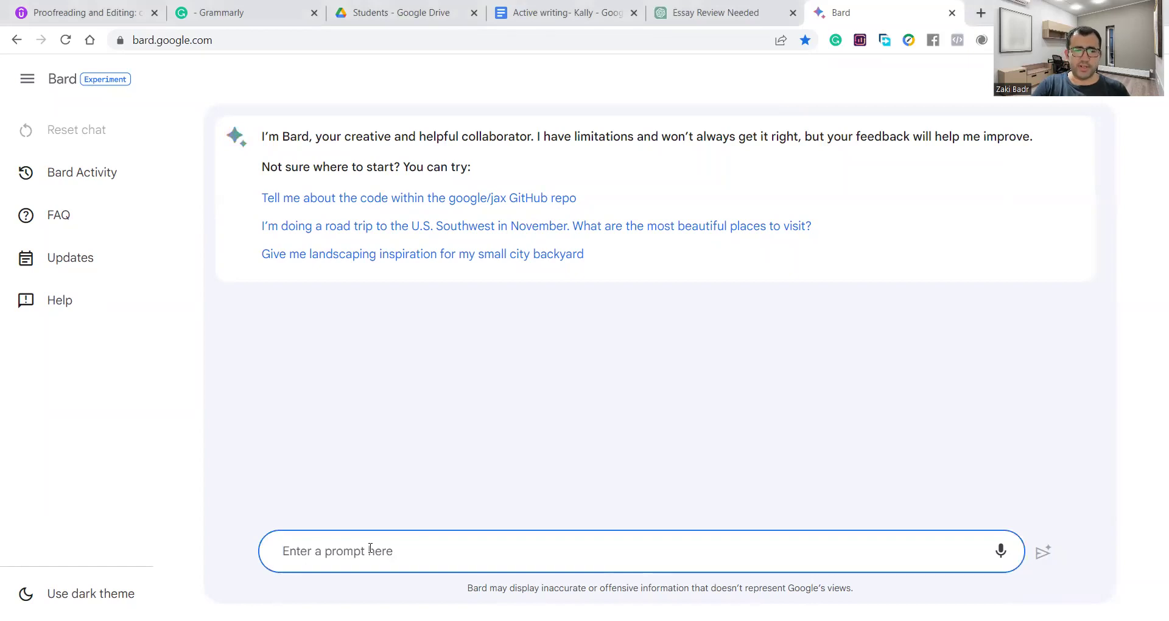
{"action": "type", "text": "I w"}
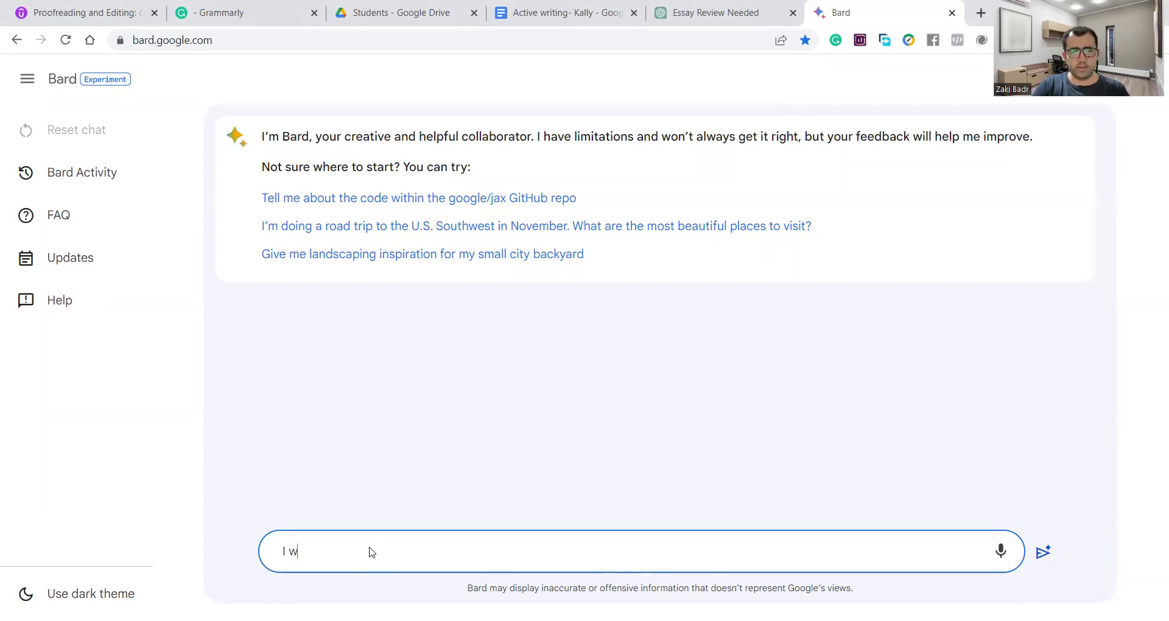
{"action": "type", "text": "ant you to correct the following essay."}
{"action": "key", "text": "Return"}
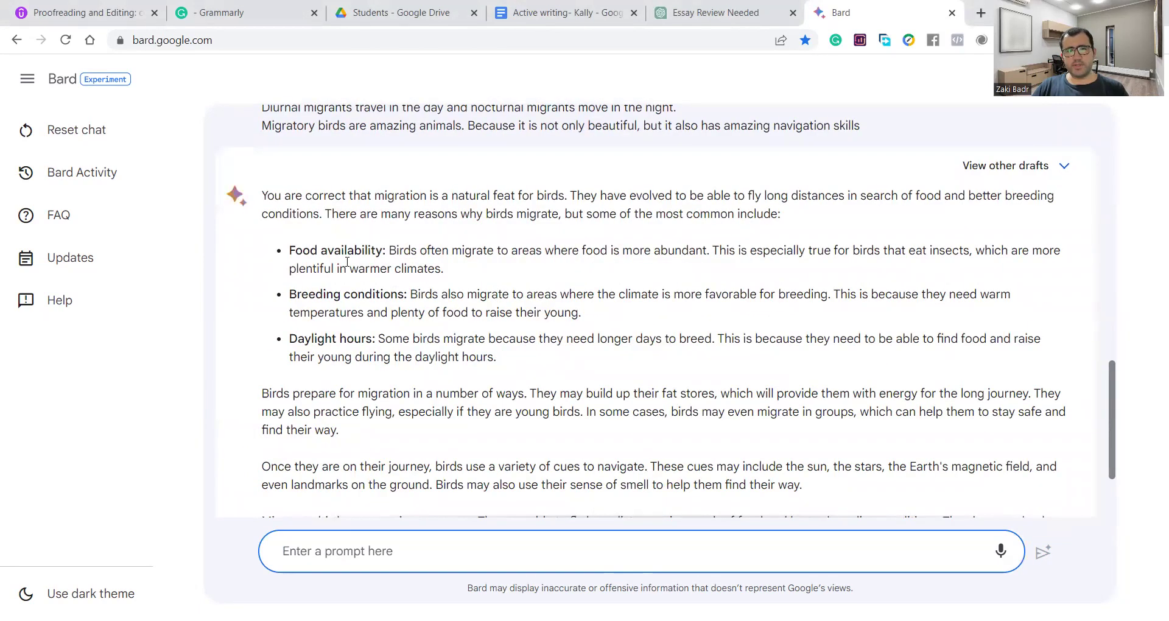
Step: Look over the rest of the reply and send the follow-up prompt "correct the mistakes in the essay provided above"
{"action": "scroll", "coordinate": [366, 305], "scroll_direction": "down", "scroll_amount": 2}
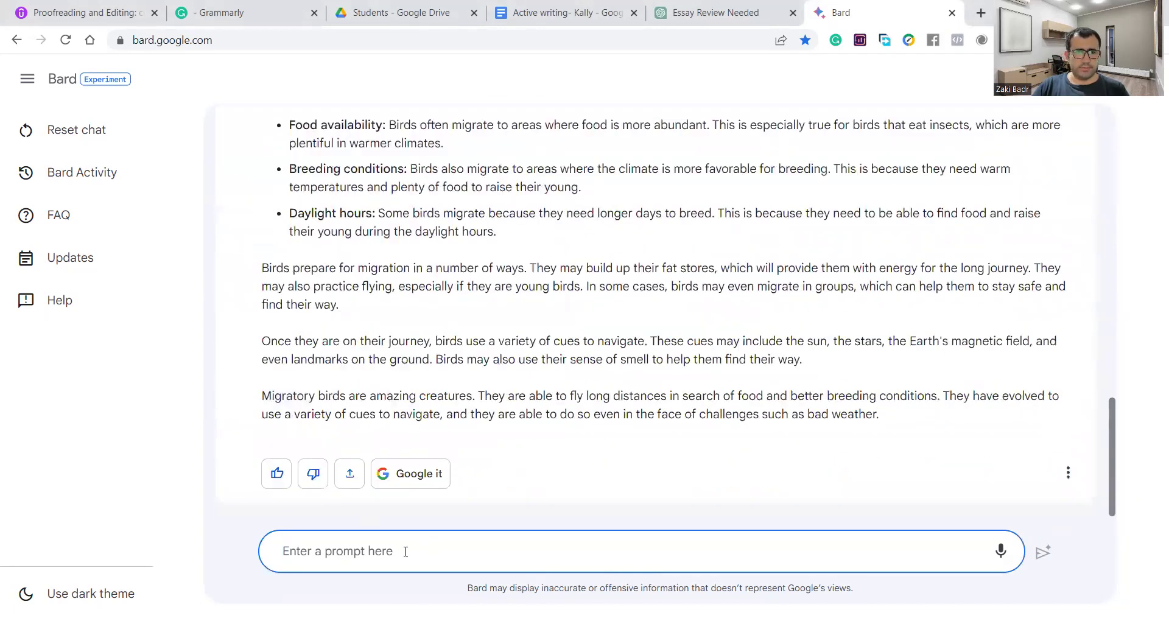
{"action": "type", "text": "c"}
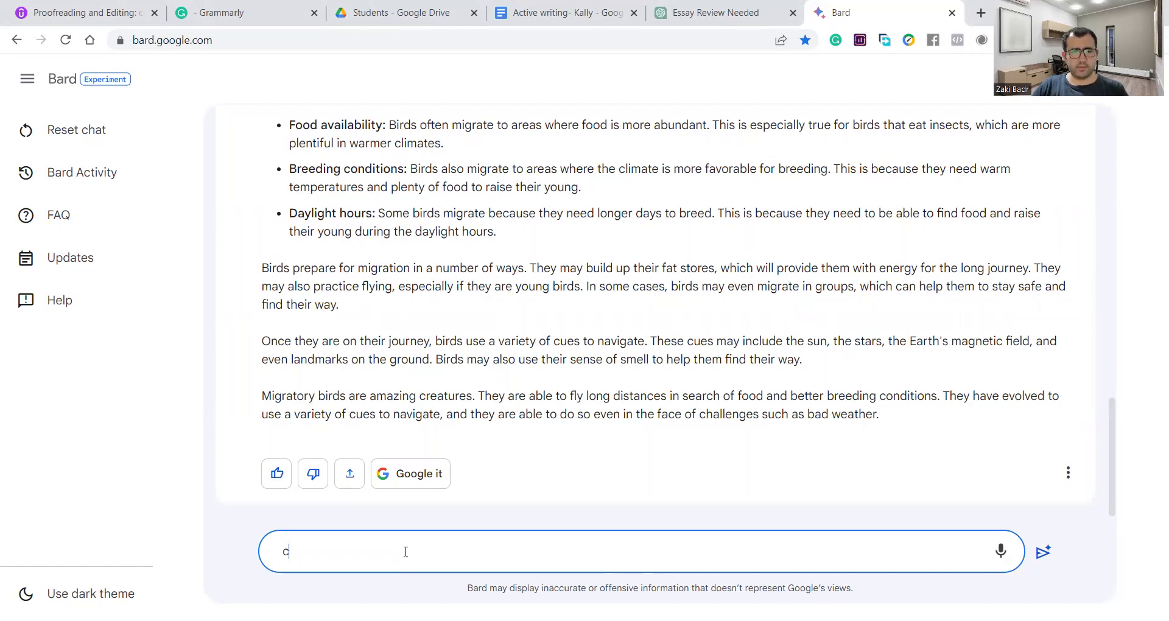
{"action": "type", "text": "orrect the mistakes in the essay provided above"}
{"action": "key", "text": "Return"}
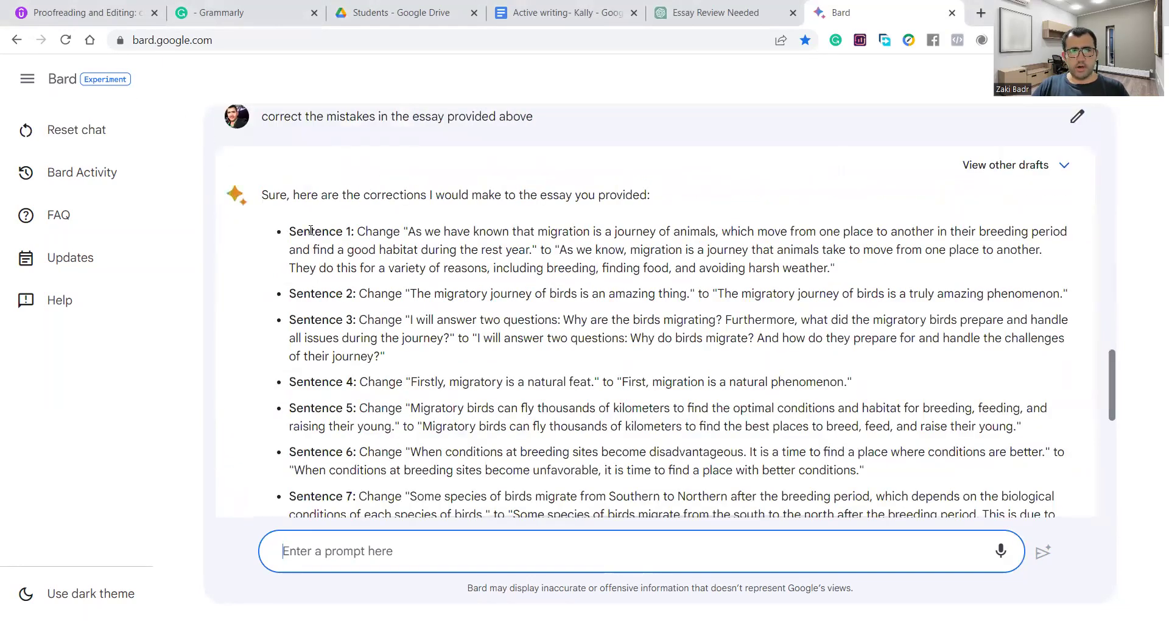
Step: Examine Bard's list of sentence corrections, comparing the original and corrected wording of Sentence 1
{"action": "scroll", "coordinate": [542, 231], "scroll_direction": "up", "scroll_amount": 2}
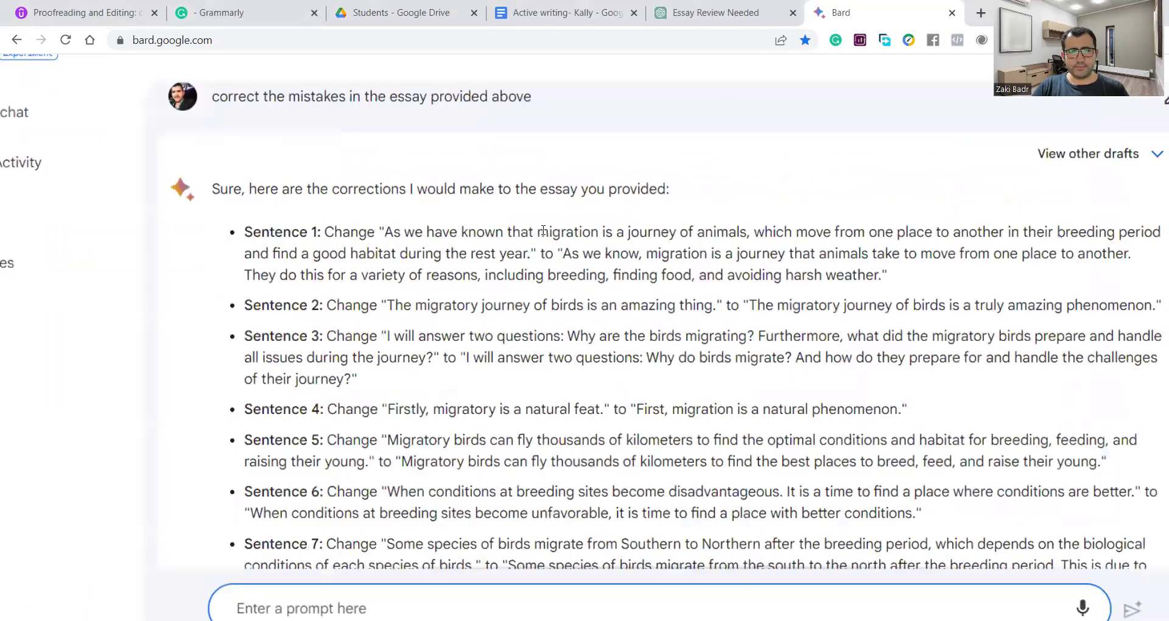
{"action": "scroll", "coordinate": [543, 230], "scroll_direction": "up", "scroll_amount": 2}
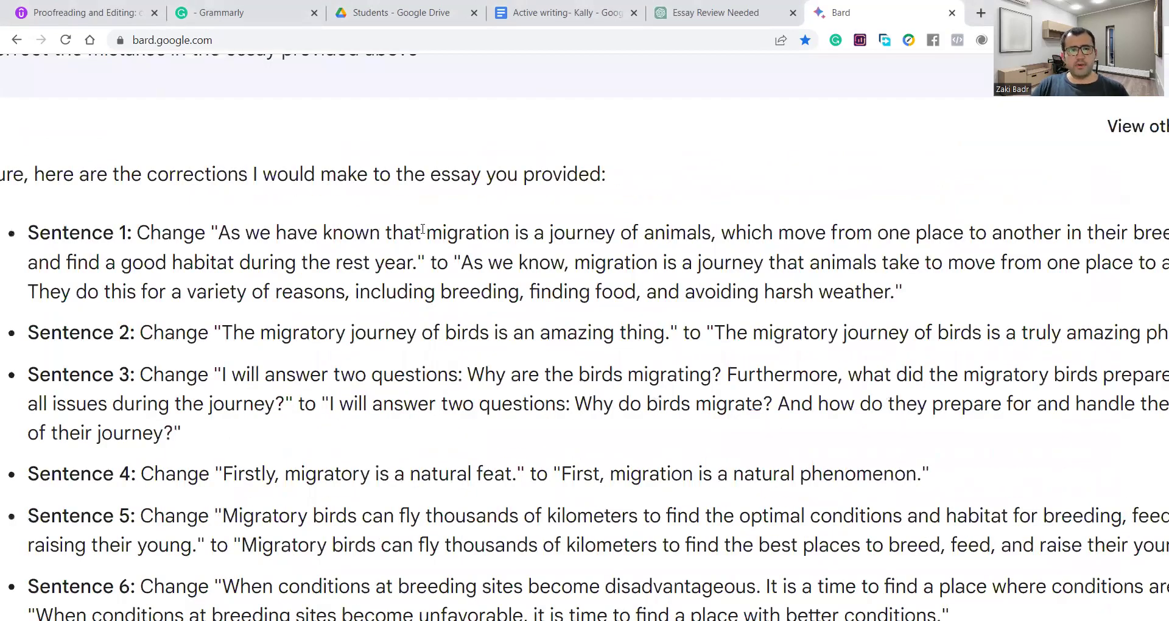
{"action": "left_click_drag", "start_coordinate": [715, 234], "coordinate": [686, 233]}
{"action": "scroll", "coordinate": [687, 233], "scroll_direction": "down", "scroll_amount": 1}
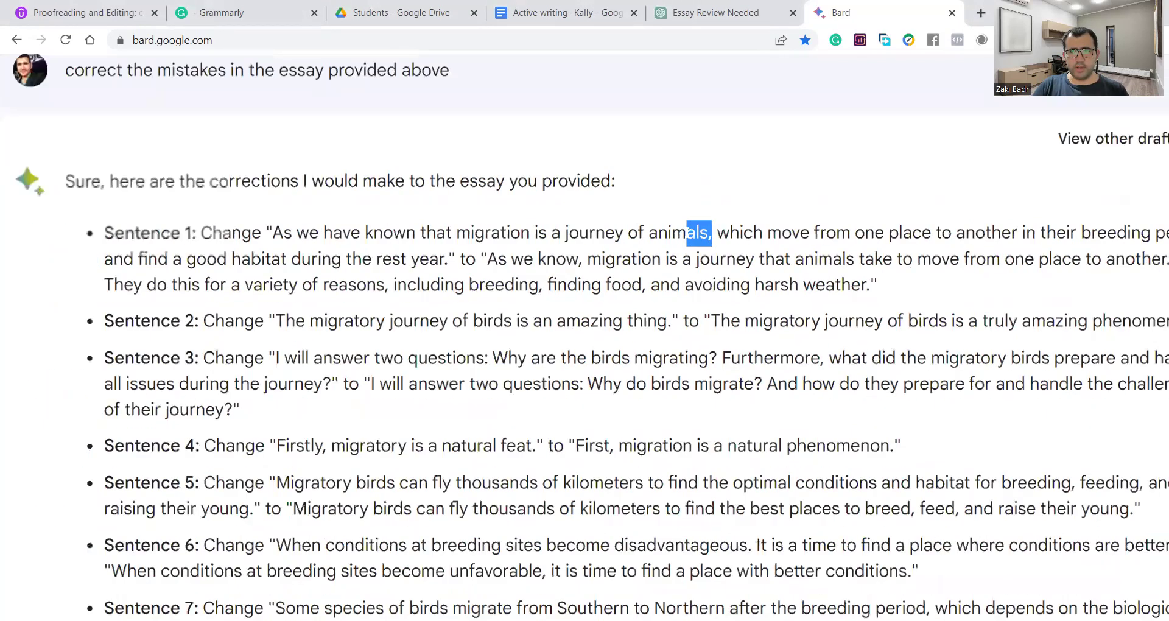
{"action": "scroll", "coordinate": [687, 233], "scroll_direction": "down", "scroll_amount": 1}
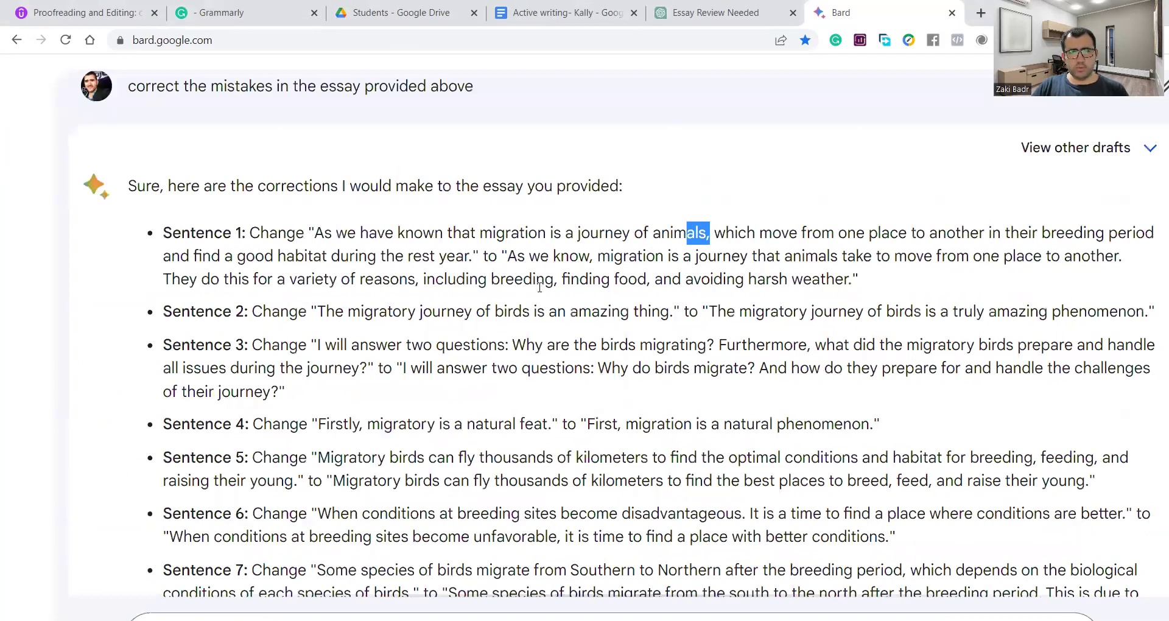
{"action": "left_click_drag", "start_coordinate": [474, 256], "coordinate": [501, 256]}
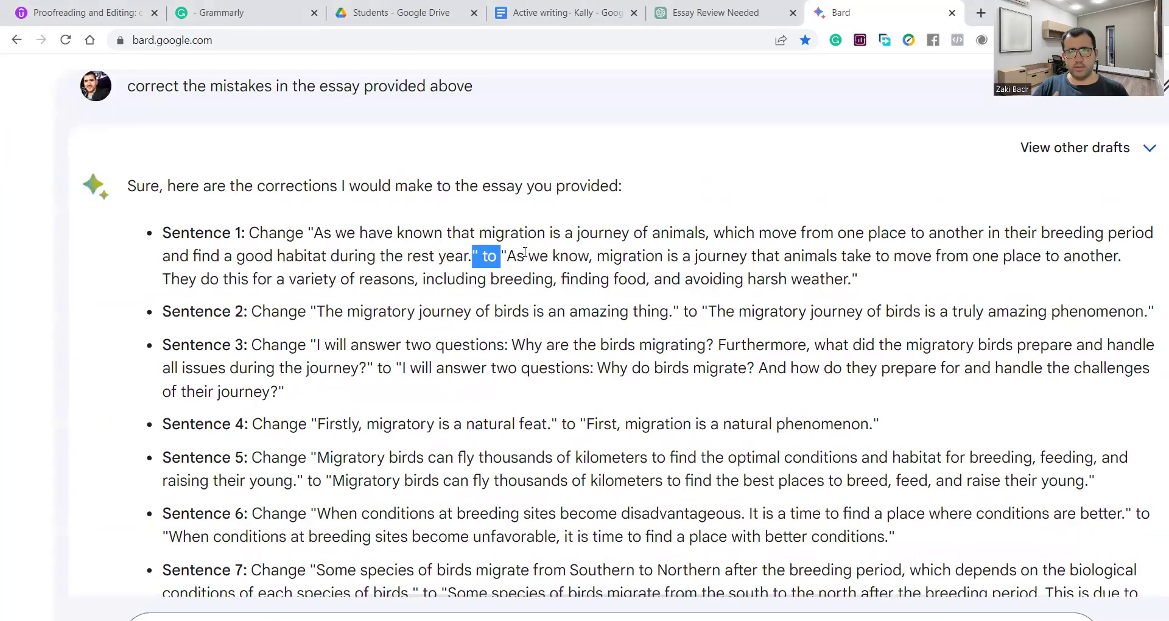
{"action": "left_click_drag", "start_coordinate": [524, 255], "coordinate": [590, 258]}
{"action": "left_click_drag", "start_coordinate": [452, 233], "coordinate": [479, 232]}
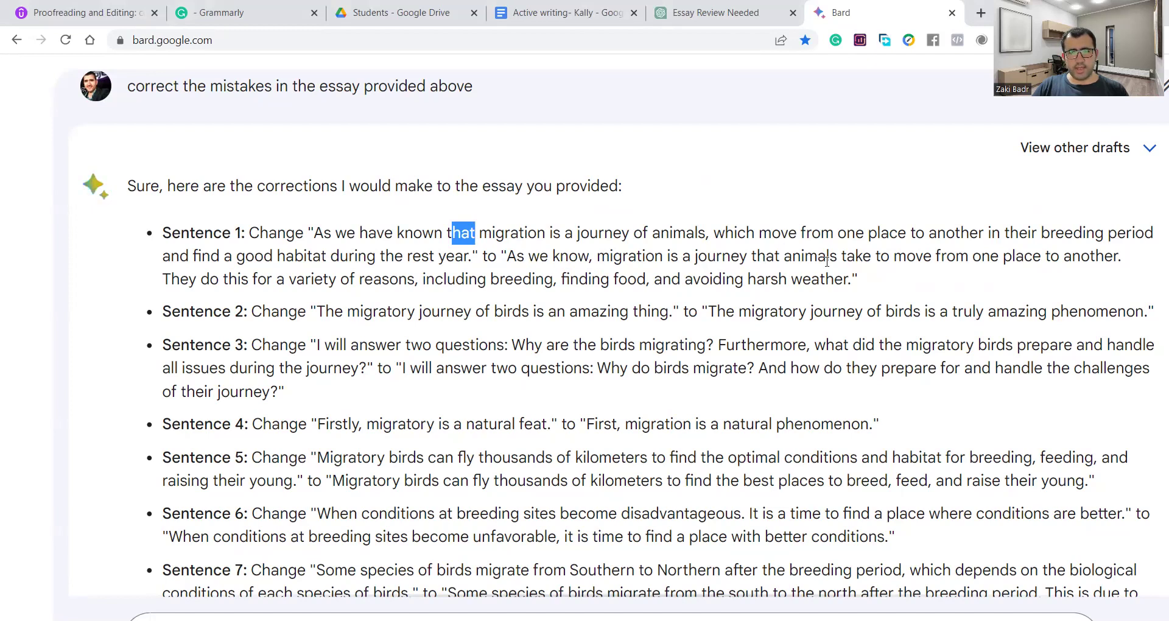
{"action": "left_click_drag", "start_coordinate": [751, 255], "coordinate": [785, 252]}
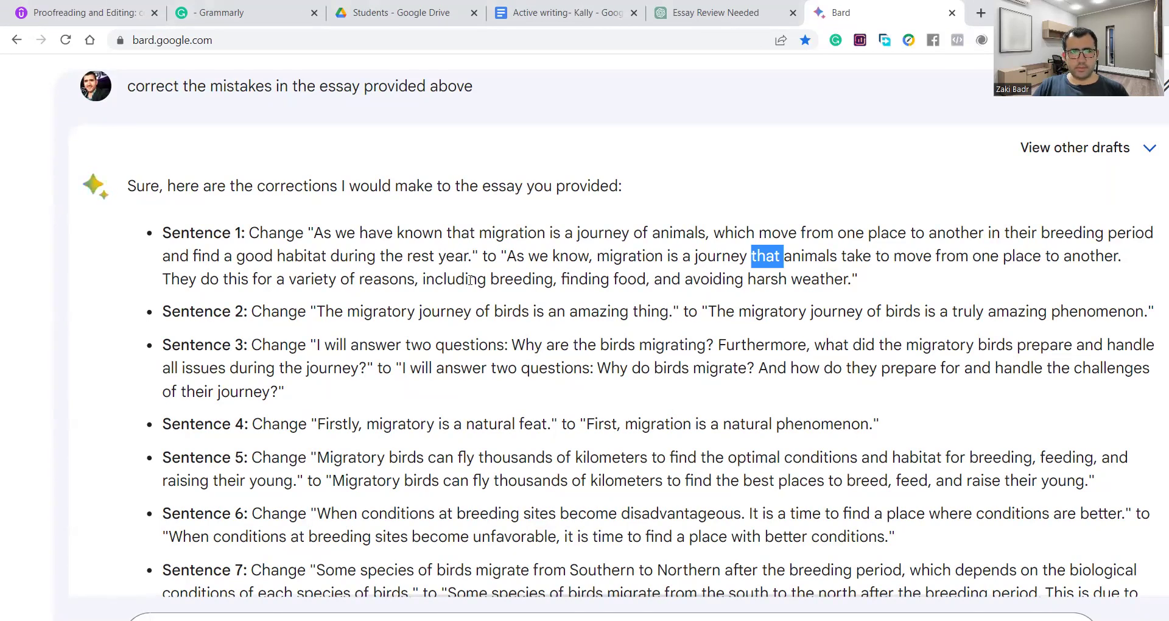
Step: Highlight and read the sentence on the reasons for migration that closes Bard's Sentence 1 correction
{"action": "left_click_drag", "start_coordinate": [171, 280], "coordinate": [858, 281]}
{"action": "left_click", "coordinate": [863, 293]}
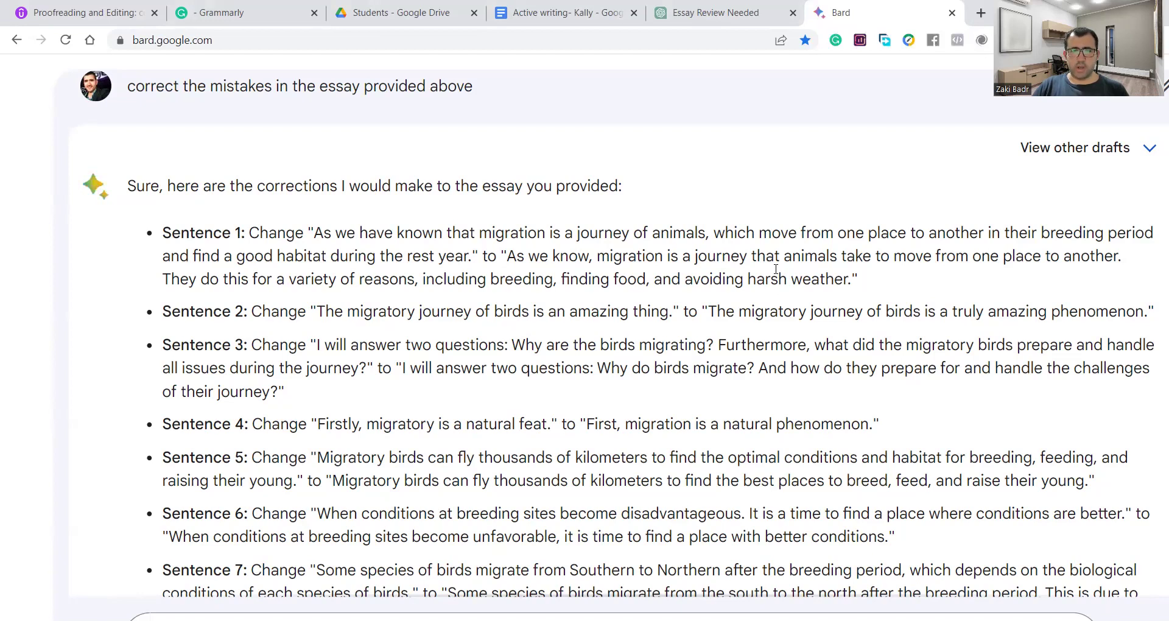
Step: Open the Oxford Learner's Dictionaries website in a new browser tab through a web search for "oxford dictionary"
{"action": "left_click", "coordinate": [980, 13]}
{"action": "type", "text": "oxford"}
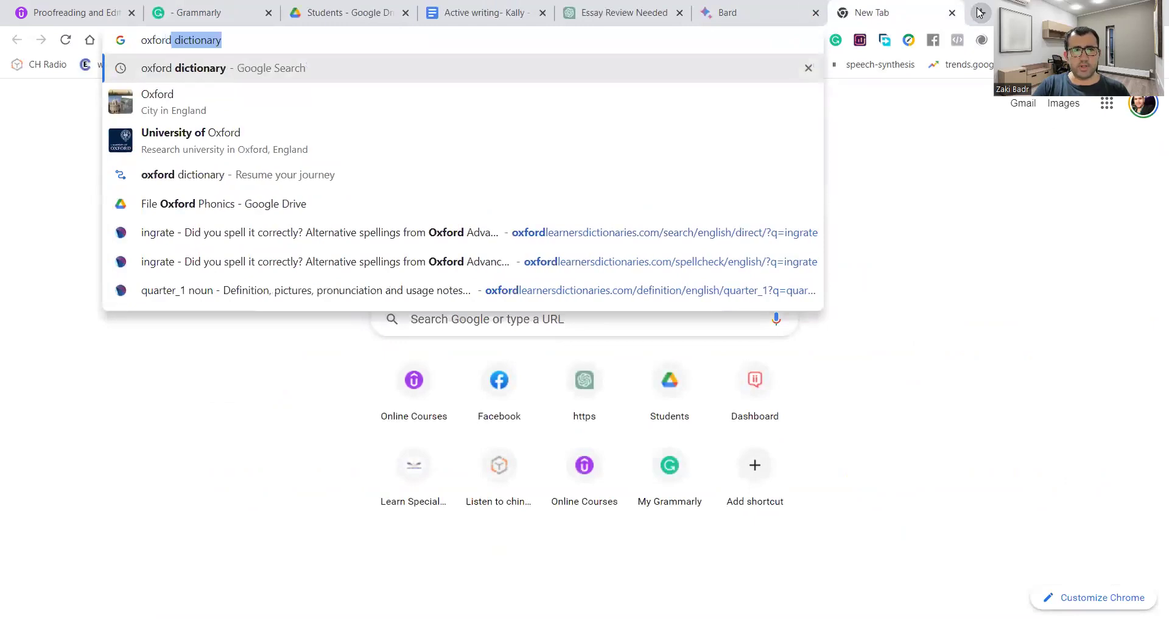
{"action": "key", "text": "Return"}
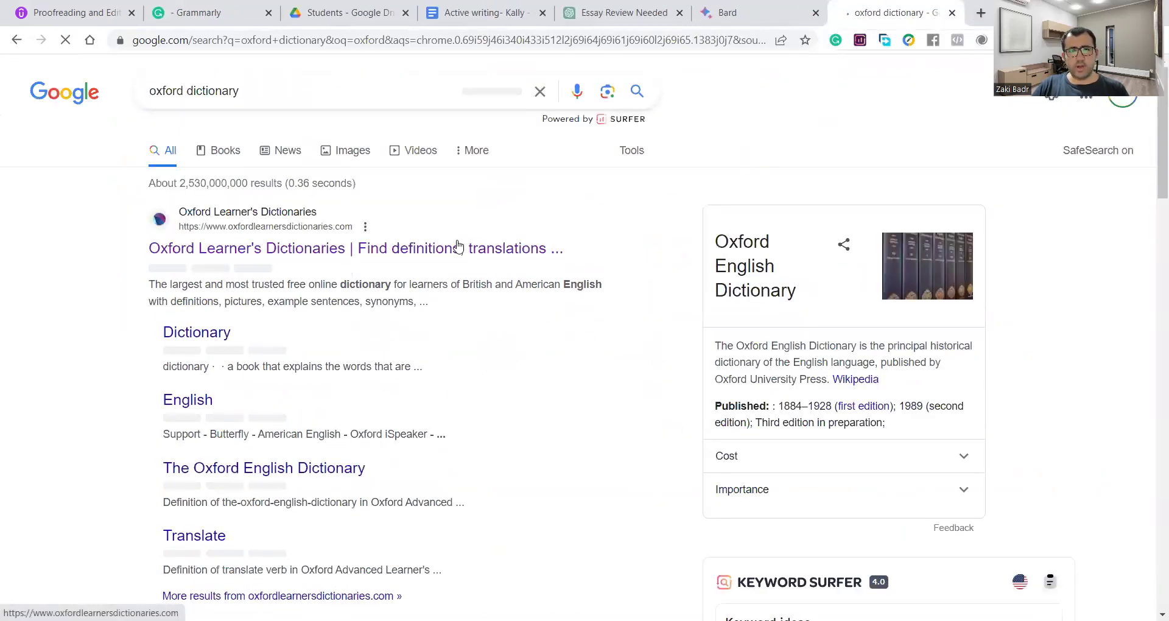
{"action": "left_click", "coordinate": [480, 250]}
Step: Look up "that" in the Oxford dictionary and highlight the word class given beside the headword
{"action": "type", "text": "t"}
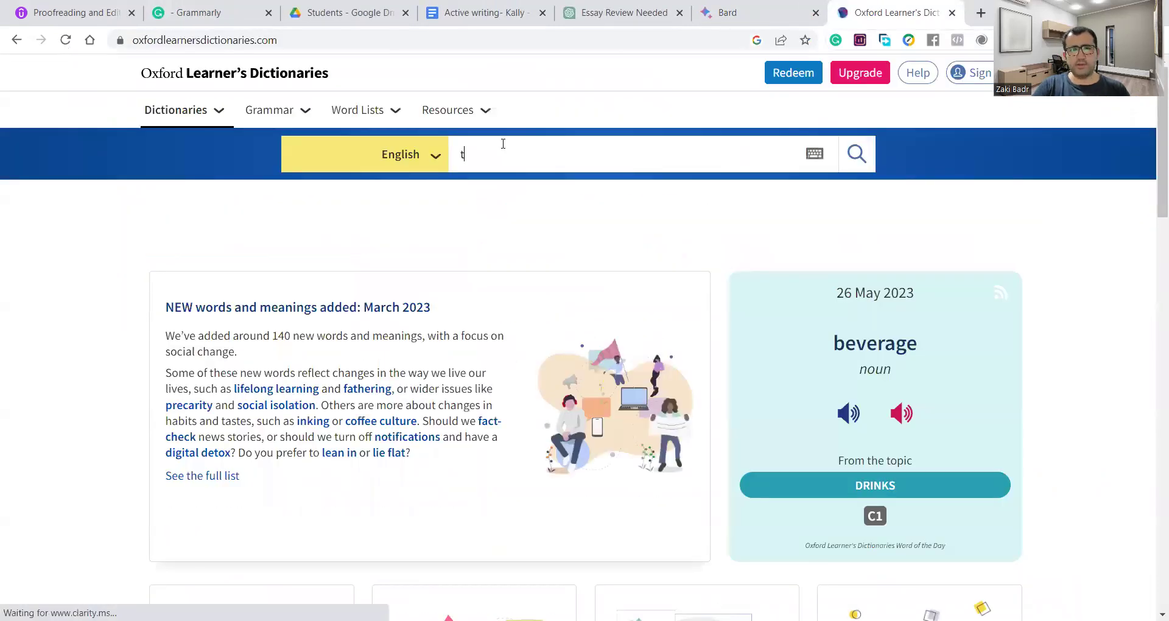
{"action": "type", "text": "hat"}
{"action": "key", "text": "Return"}
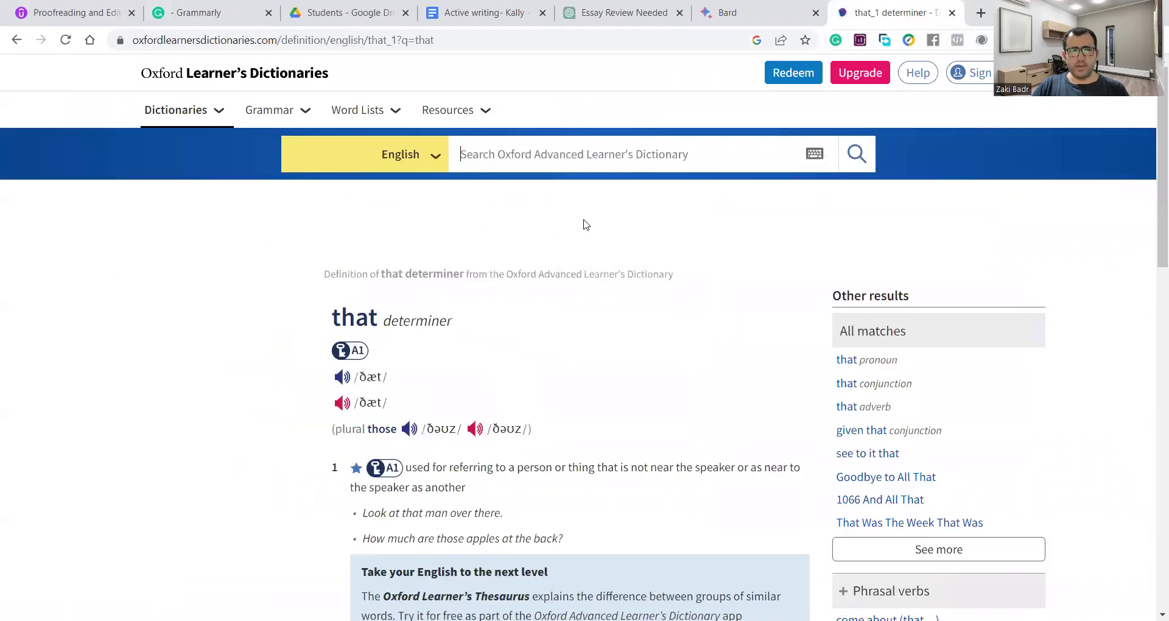
{"action": "left_click_drag", "start_coordinate": [392, 244], "coordinate": [495, 250]}
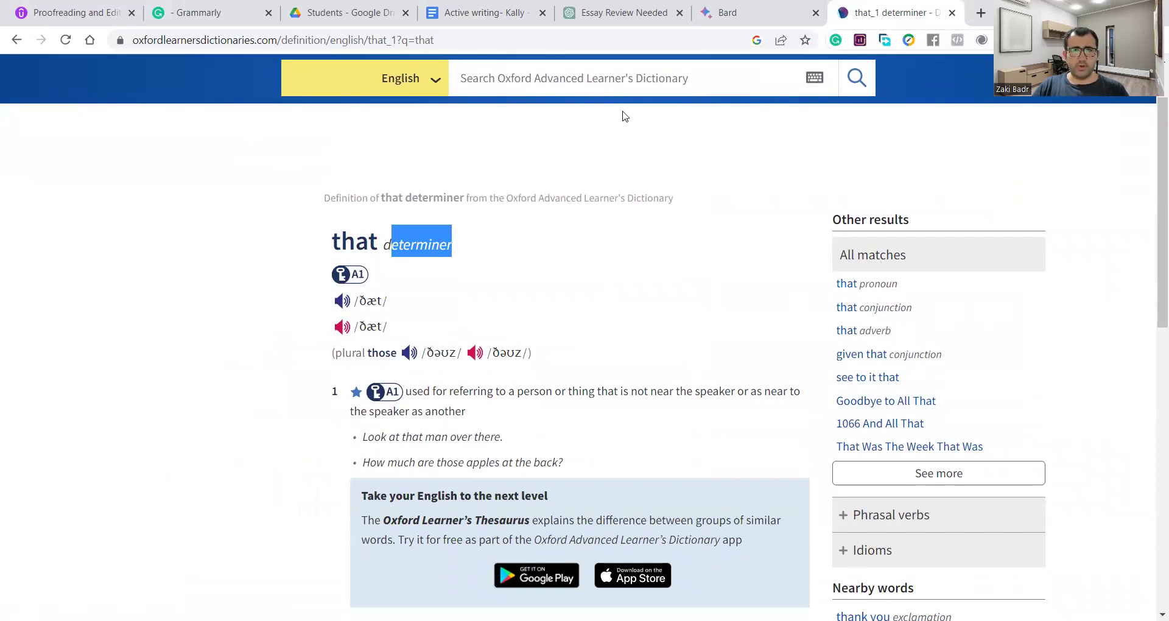
Step: Return to Bard and annotate Sentence 1: strike through the first "that", underline "migration is a journey", add a checkmark, and circle the full stop after "another"
{"action": "key", "text": "ctrl+shift+Tab"}
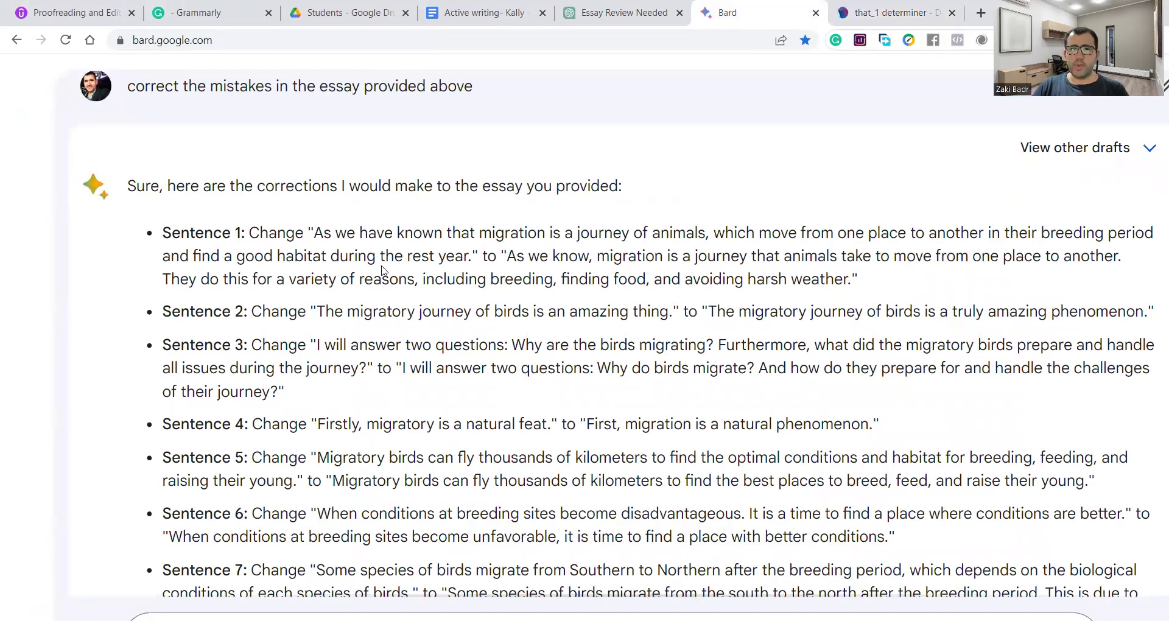
{"action": "left_click_drag", "start_coordinate": [448, 233], "coordinate": [479, 235]}
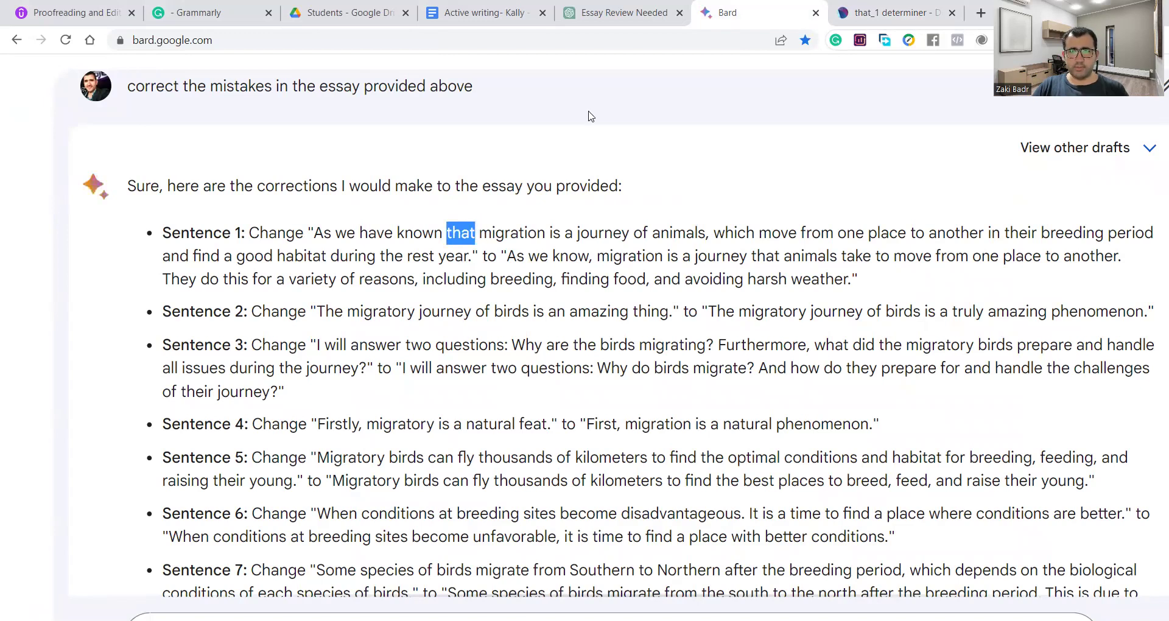
{"action": "left_click_drag", "start_coordinate": [445, 248], "coordinate": [478, 220]}
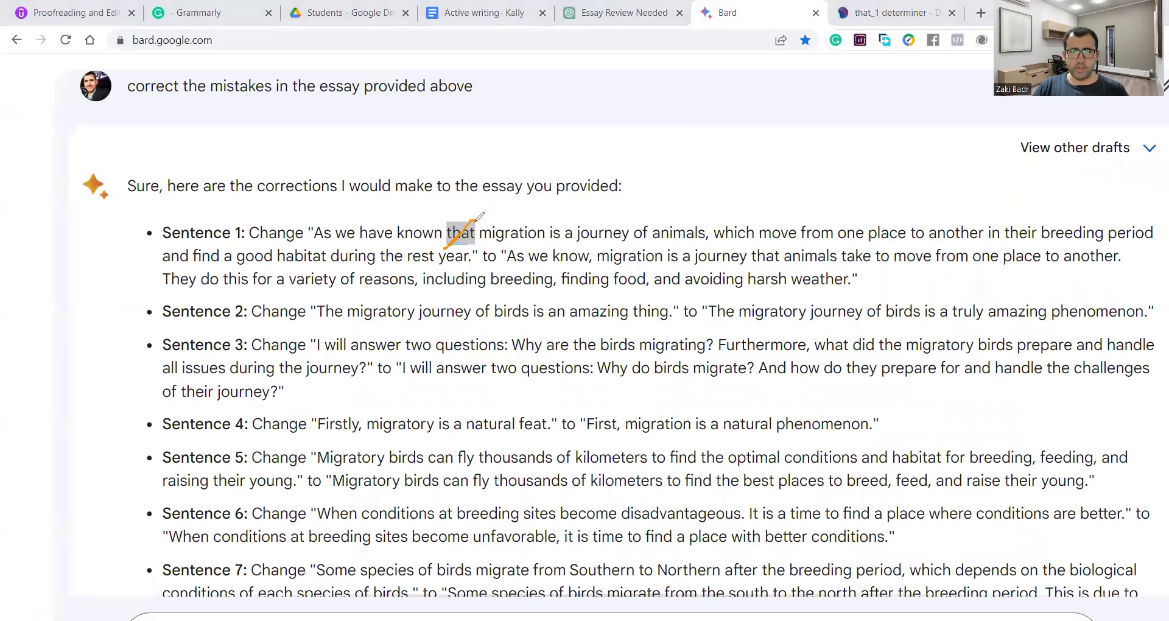
{"action": "left_click_drag", "start_coordinate": [591, 262], "coordinate": [703, 260]}
{"action": "left_click_drag", "start_coordinate": [608, 196], "coordinate": [747, 113]}
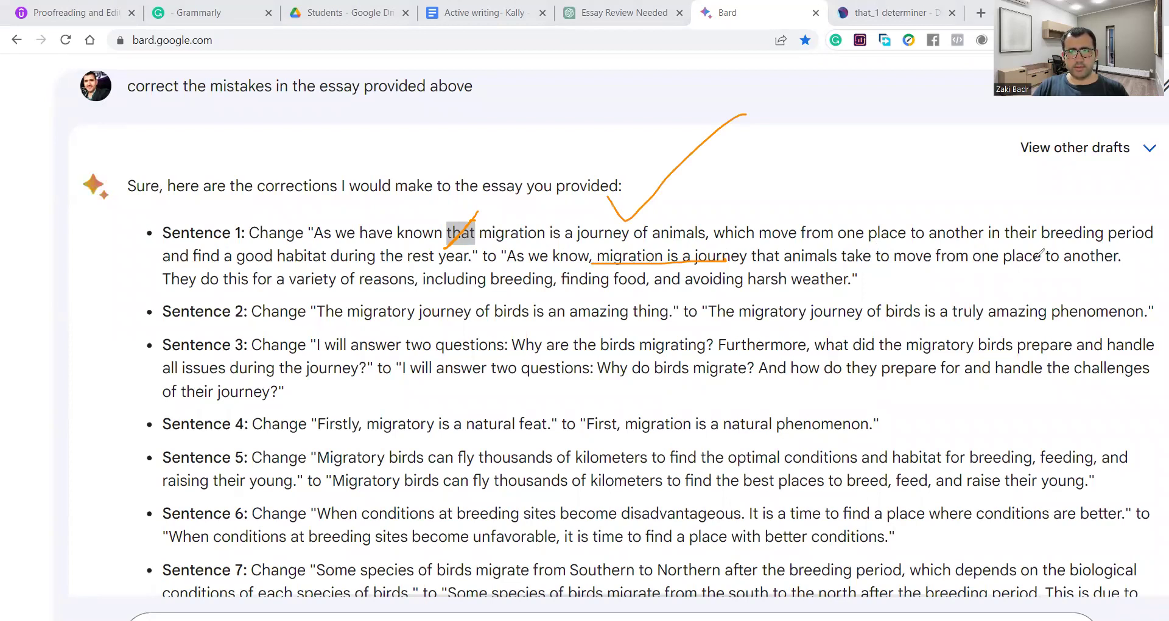
{"action": "left_click_drag", "start_coordinate": [1111, 257], "coordinate": [1128, 268]}
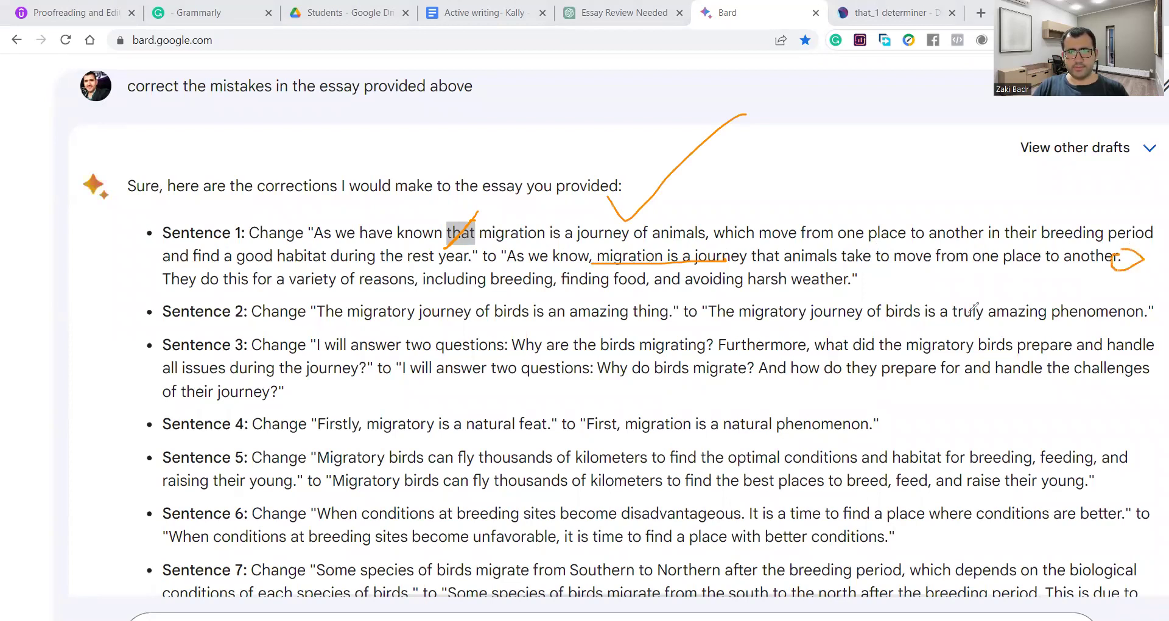